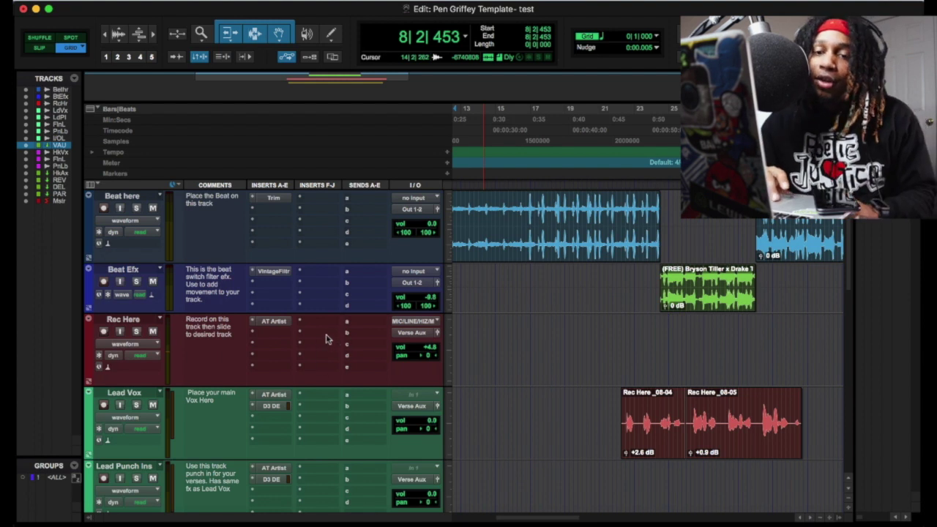
- Review the template's verse tracks, Verse AUX and hook tracks, including their comments, inserts and sends
{"action": "scroll", "coordinate": [325, 334], "scroll_direction": "down", "scroll_amount": 2}
{"action": "scroll", "coordinate": [268, 346], "scroll_direction": "down", "scroll_amount": 6}
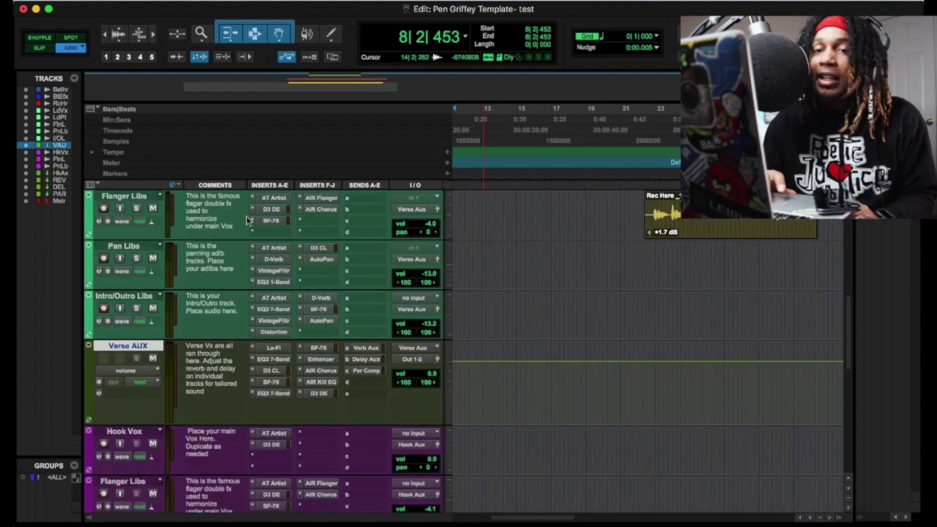
{"action": "scroll", "coordinate": [247, 220], "scroll_direction": "up", "scroll_amount": 6}
{"action": "scroll", "coordinate": [201, 453], "scroll_direction": "down", "scroll_amount": 3}
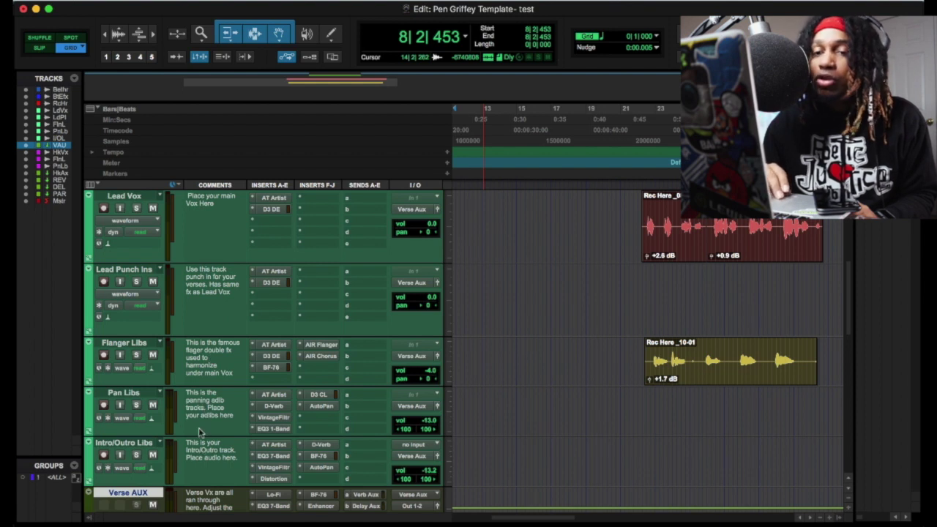
{"action": "scroll", "coordinate": [210, 416], "scroll_direction": "down", "scroll_amount": 3}
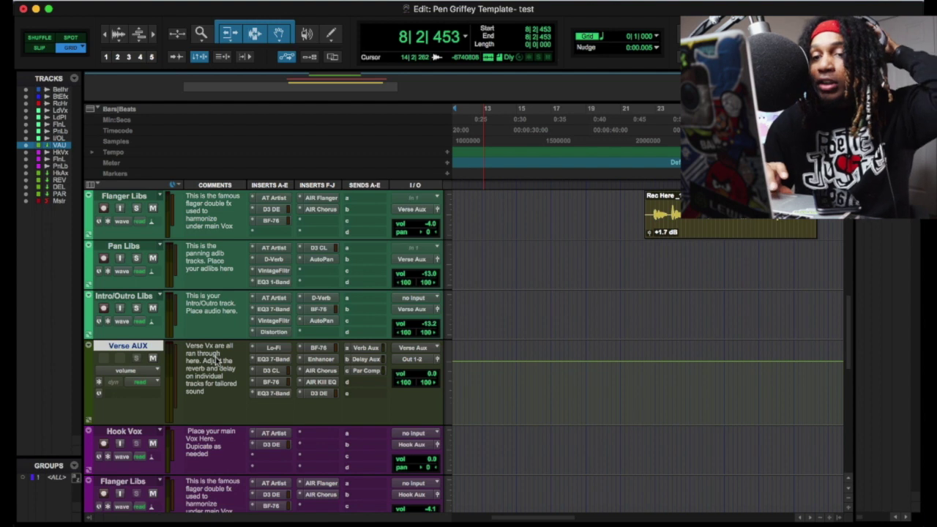
{"action": "scroll", "coordinate": [217, 362], "scroll_direction": "down", "scroll_amount": 3}
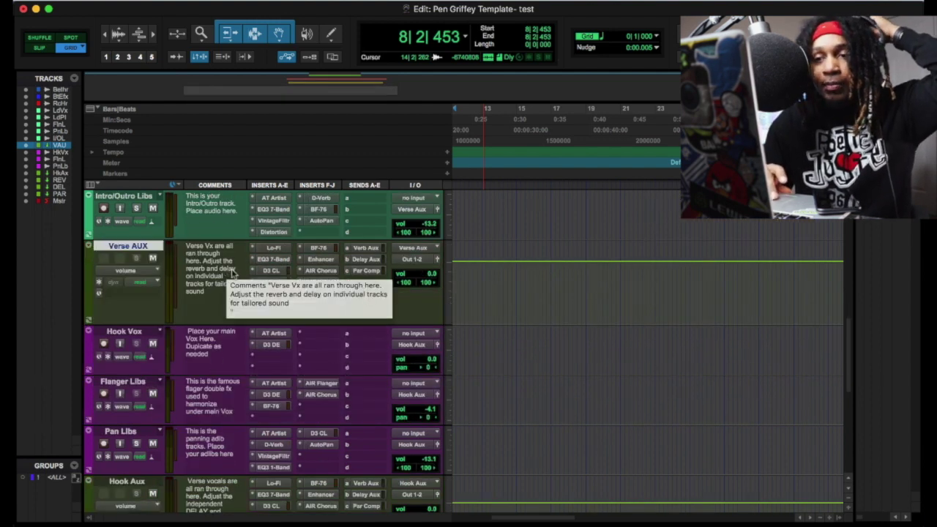
{"action": "scroll", "coordinate": [232, 273], "scroll_direction": "down", "scroll_amount": 2}
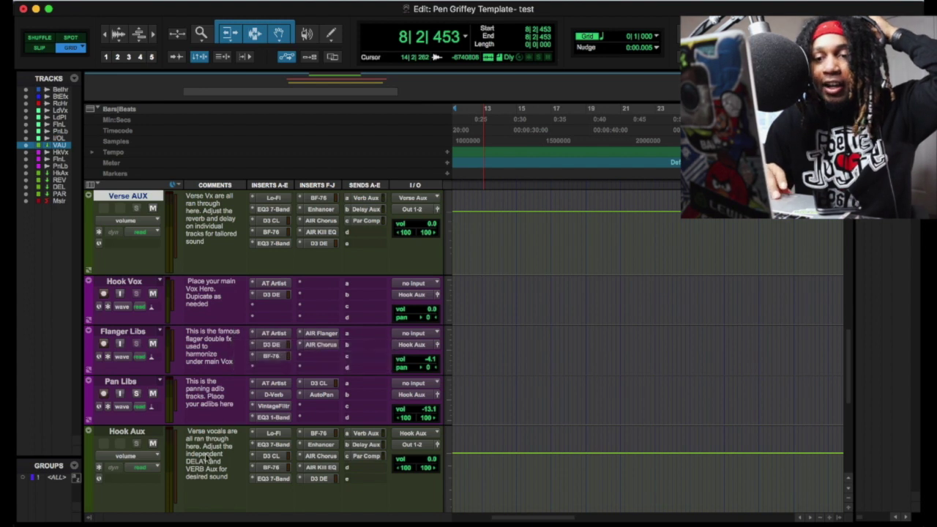
- Set the Verb Aux send on the Verse AUX track to -5.7 dB
{"action": "left_click", "coordinate": [372, 199]}
{"action": "left_click_drag", "start_coordinate": [334, 270], "coordinate": [341, 242]}
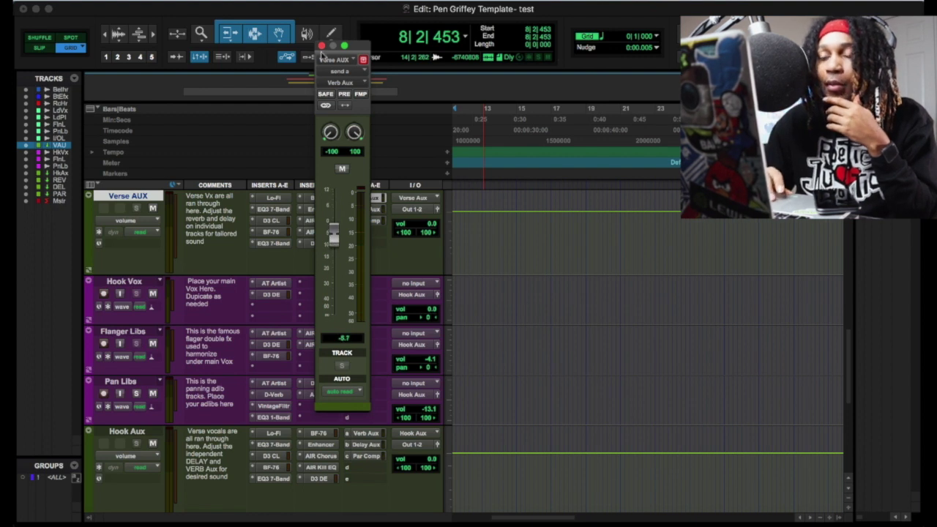
{"action": "left_click", "coordinate": [321, 46]}
- Copy the Verse AUX track's Verb Aux send to Lead Vox, centre its pan and lower its level to -14.0 dB
{"action": "scroll", "coordinate": [401, 199], "scroll_direction": "up", "scroll_amount": 5}
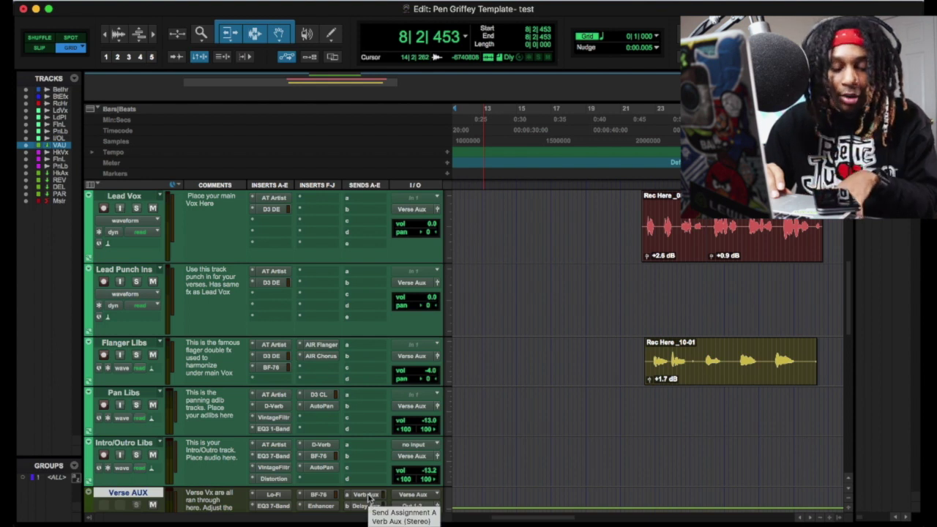
{"action": "left_click_drag", "start_coordinate": [368, 498], "coordinate": [370, 199]}
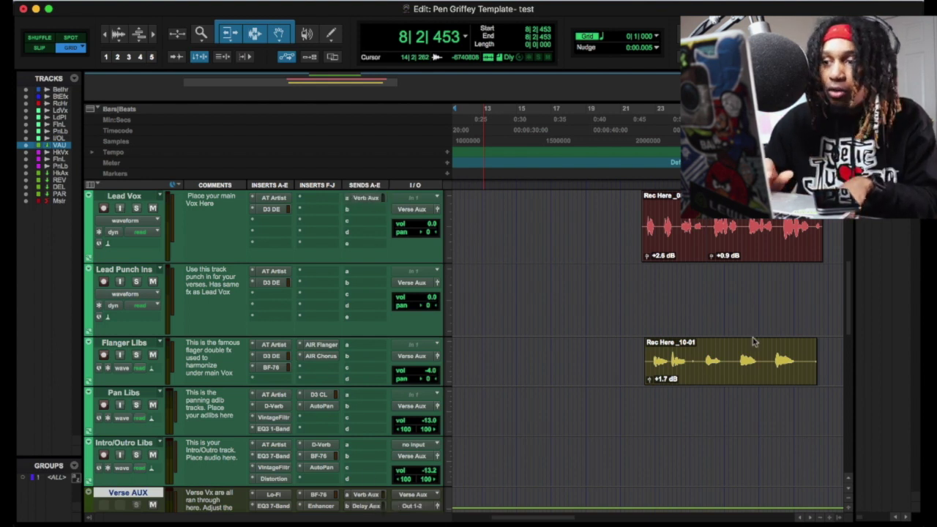
{"action": "left_click_drag", "start_coordinate": [368, 498], "coordinate": [376, 203]}
{"action": "left_click", "coordinate": [366, 202]}
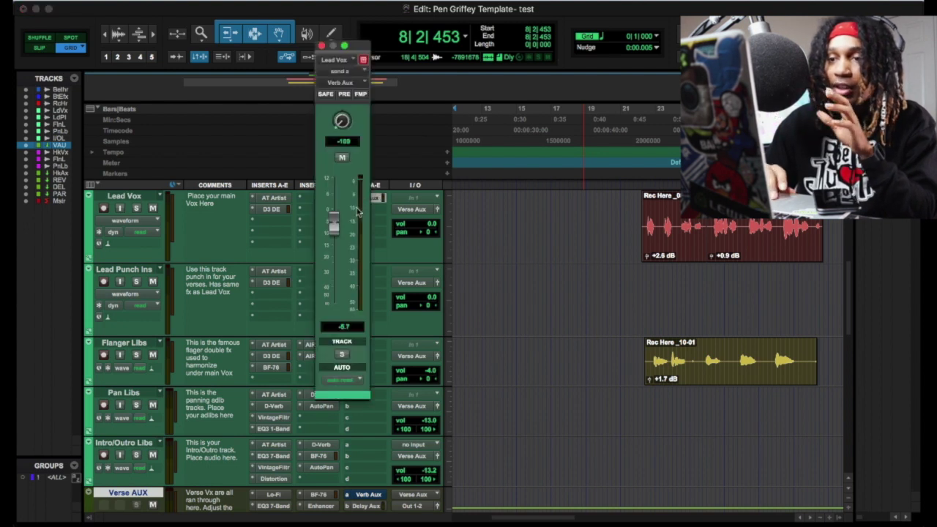
{"action": "left_click_drag", "start_coordinate": [333, 226], "coordinate": [334, 248]}
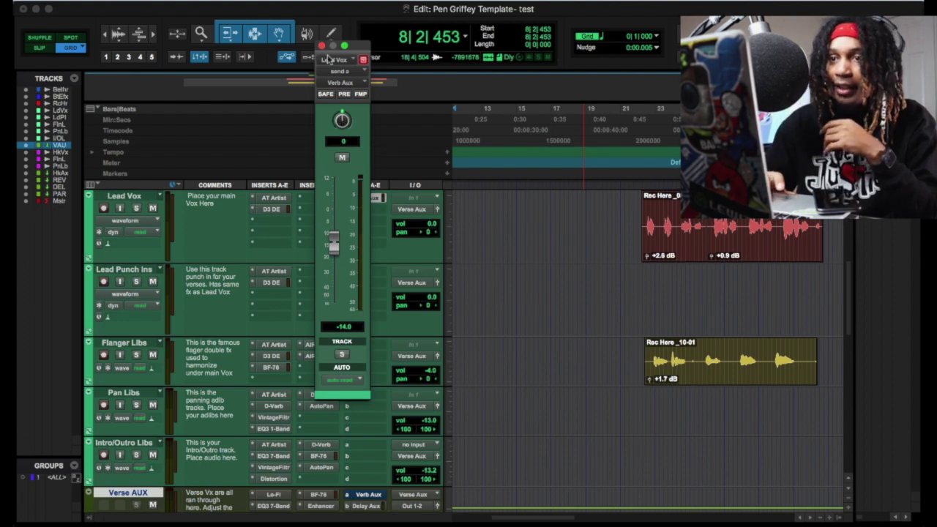
{"action": "left_click", "coordinate": [322, 46]}
- Remove the Verb Aux send from the Lead Vox track
{"action": "left_click", "coordinate": [348, 198]}
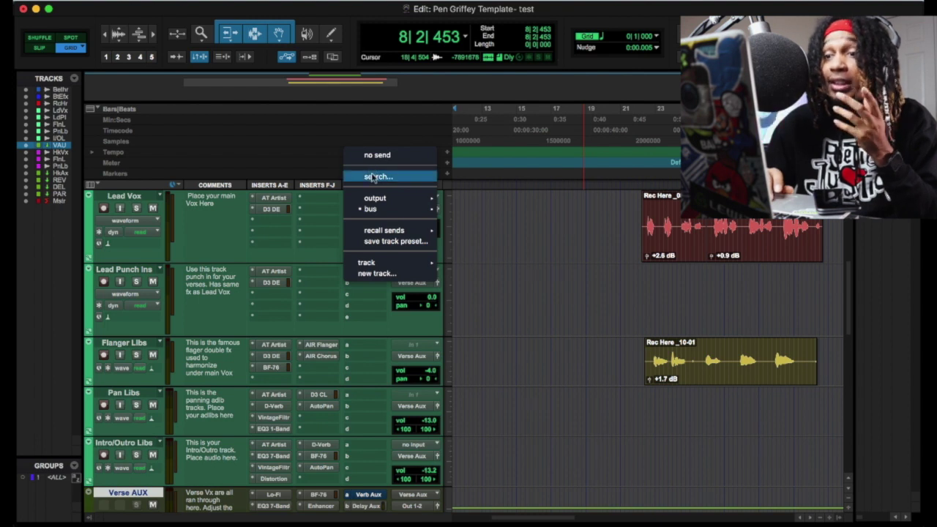
{"action": "left_click", "coordinate": [372, 157]}
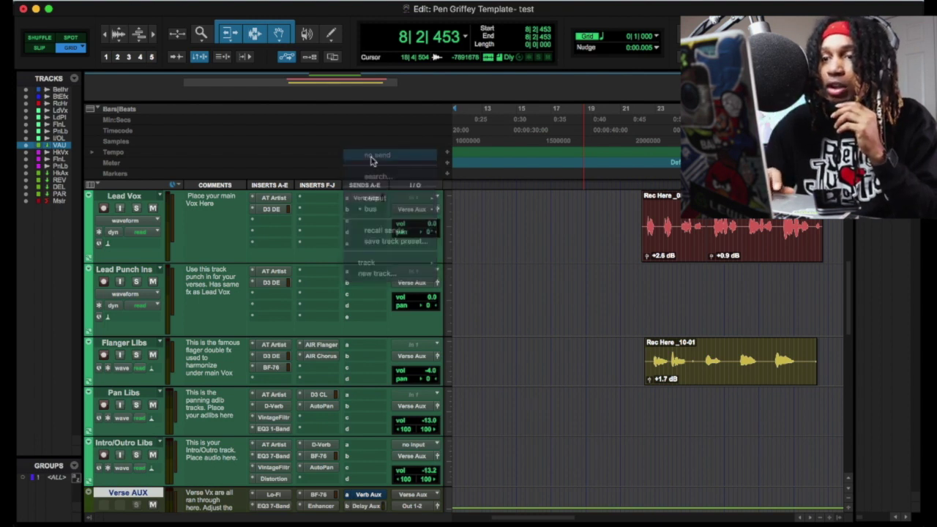
- Review the hook vocal tracks and their routing against the recording track and the Verse AUX
{"action": "scroll", "coordinate": [375, 428], "scroll_direction": "down", "scroll_amount": 4}
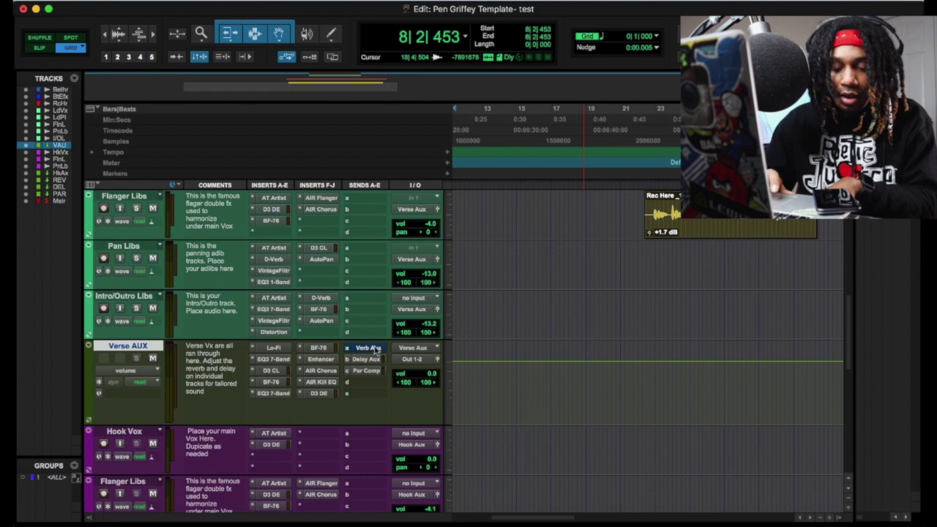
{"action": "scroll", "coordinate": [398, 454], "scroll_direction": "down", "scroll_amount": 8}
{"action": "scroll", "coordinate": [395, 452], "scroll_direction": "up", "scroll_amount": 6}
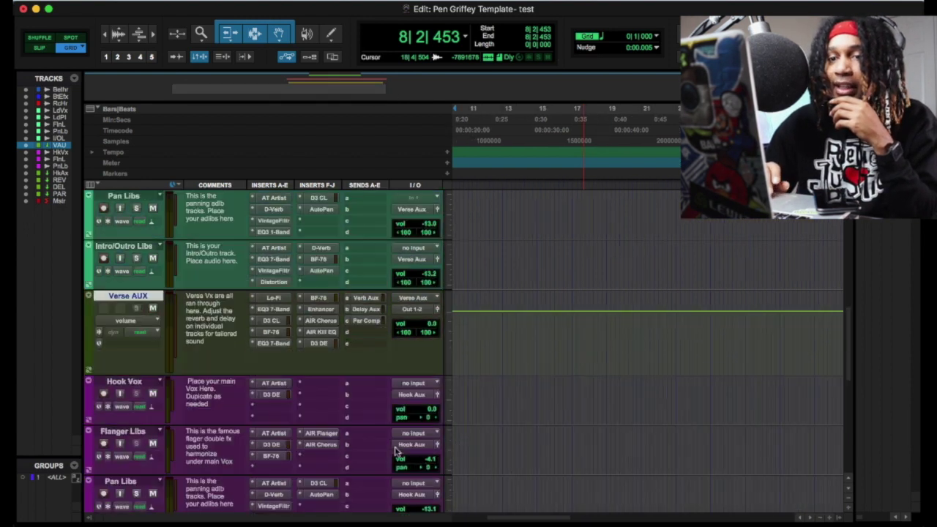
{"action": "scroll", "coordinate": [394, 450], "scroll_direction": "down", "scroll_amount": 1}
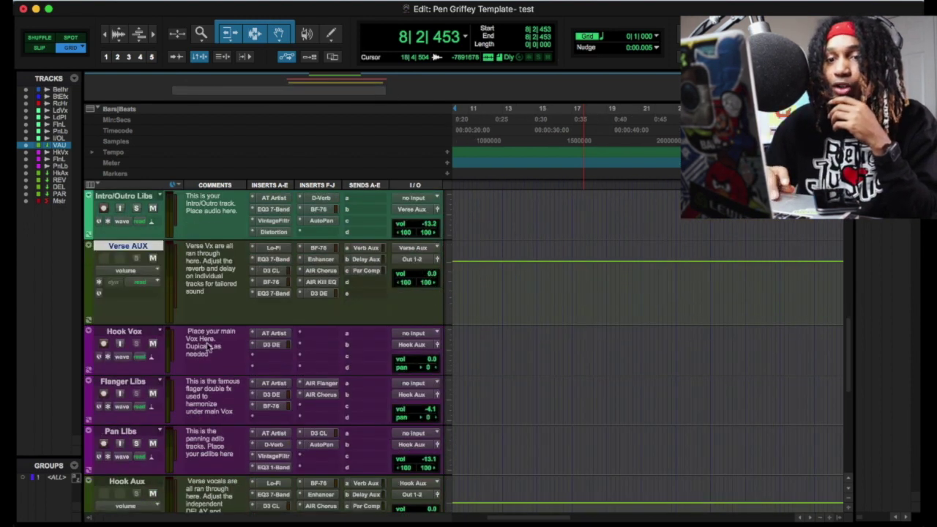
{"action": "scroll", "coordinate": [209, 349], "scroll_direction": "up", "scroll_amount": 10}
{"action": "left_click_drag", "start_coordinate": [143, 319], "coordinate": [144, 362]}
{"action": "scroll", "coordinate": [192, 412], "scroll_direction": "down", "scroll_amount": 8}
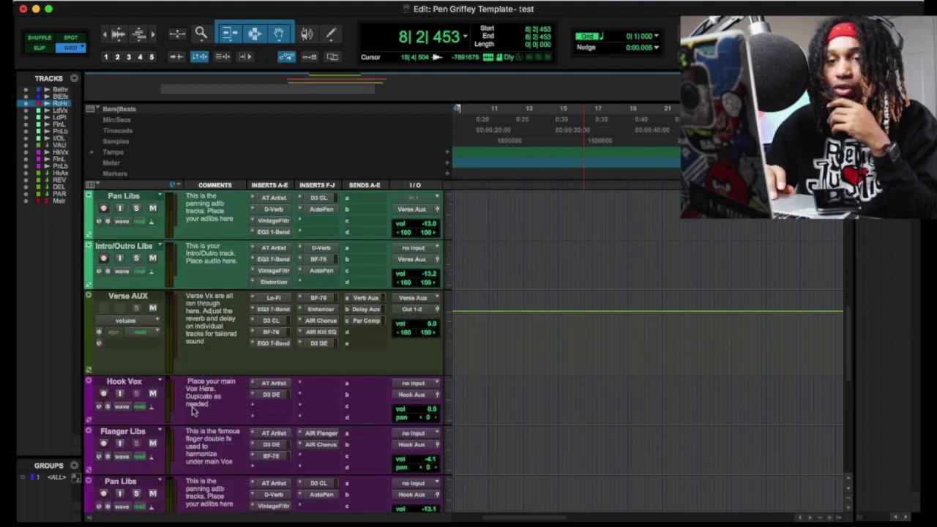
- Examine the Hook Aux, REVERB, DELAY, PARRCOMP and Master tracks with their comments, inserts and sends
{"action": "scroll", "coordinate": [250, 398], "scroll_direction": "down", "scroll_amount": 4}
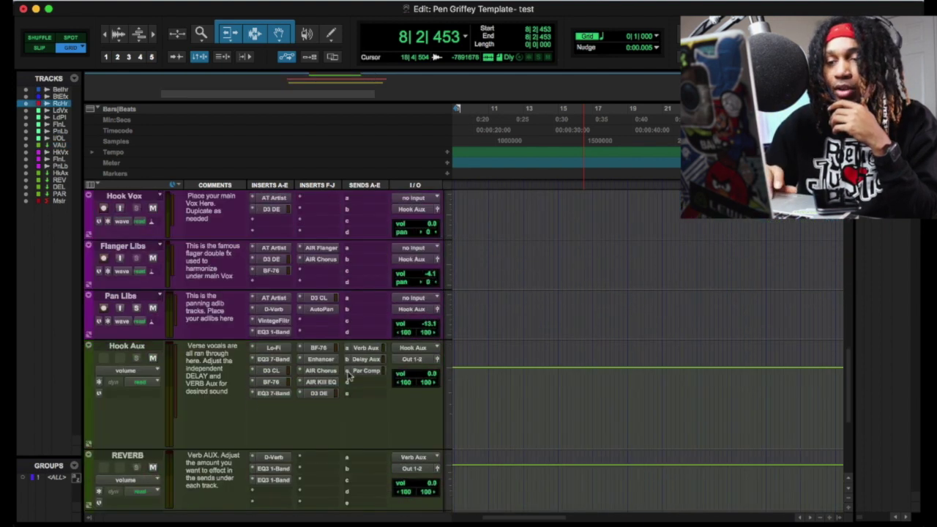
{"action": "scroll", "coordinate": [227, 376], "scroll_direction": "down", "scroll_amount": 5}
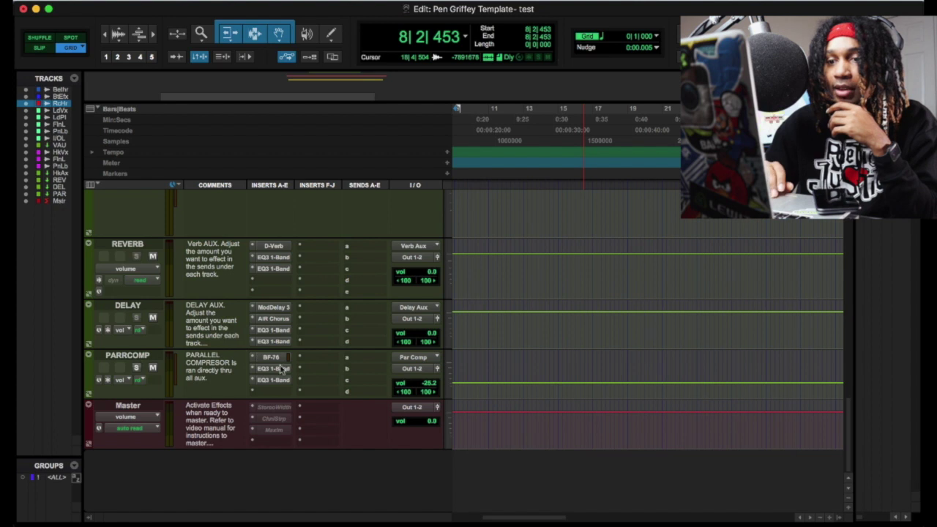
{"action": "scroll", "coordinate": [250, 288], "scroll_direction": "up", "scroll_amount": 1}
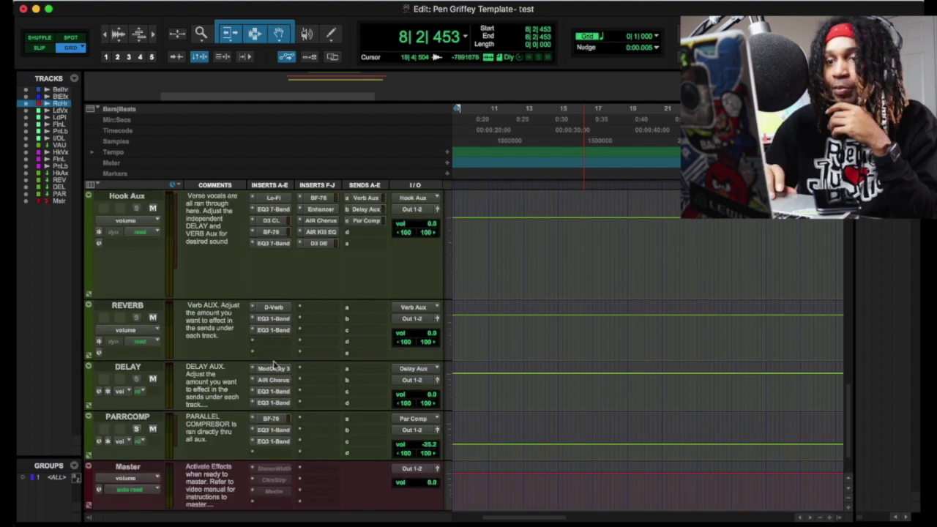
{"action": "scroll", "coordinate": [274, 363], "scroll_direction": "up", "scroll_amount": 2}
{"action": "scroll", "coordinate": [300, 347], "scroll_direction": "up", "scroll_amount": 3}
{"action": "scroll", "coordinate": [300, 347], "scroll_direction": "down", "scroll_amount": 5}
{"action": "scroll", "coordinate": [299, 350], "scroll_direction": "up", "scroll_amount": 10}
{"action": "scroll", "coordinate": [297, 354], "scroll_direction": "down", "scroll_amount": 10}
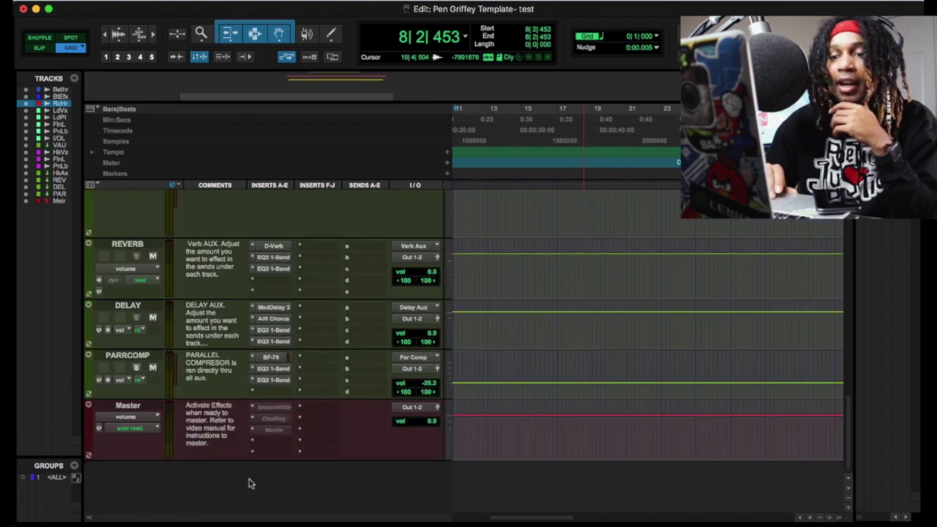
{"action": "scroll", "coordinate": [212, 290], "scroll_direction": "up", "scroll_amount": 8}
{"action": "scroll", "coordinate": [213, 289], "scroll_direction": "up", "scroll_amount": 4}
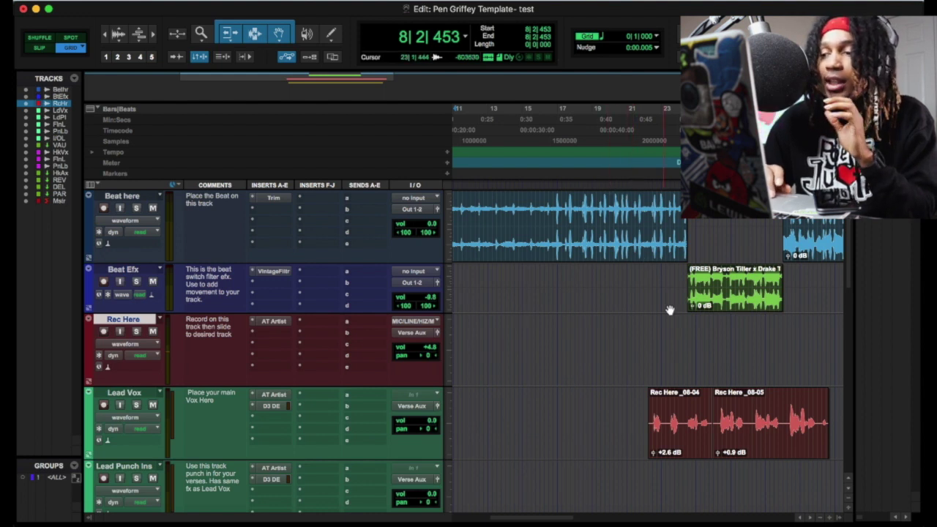
- Play the session from 19|3|000 and check the Lead Vox and Flanger Libs clips
{"action": "scroll", "coordinate": [669, 311], "scroll_direction": "down", "scroll_amount": 4}
{"action": "scroll", "coordinate": [669, 311], "scroll_direction": "up", "scroll_amount": 2}
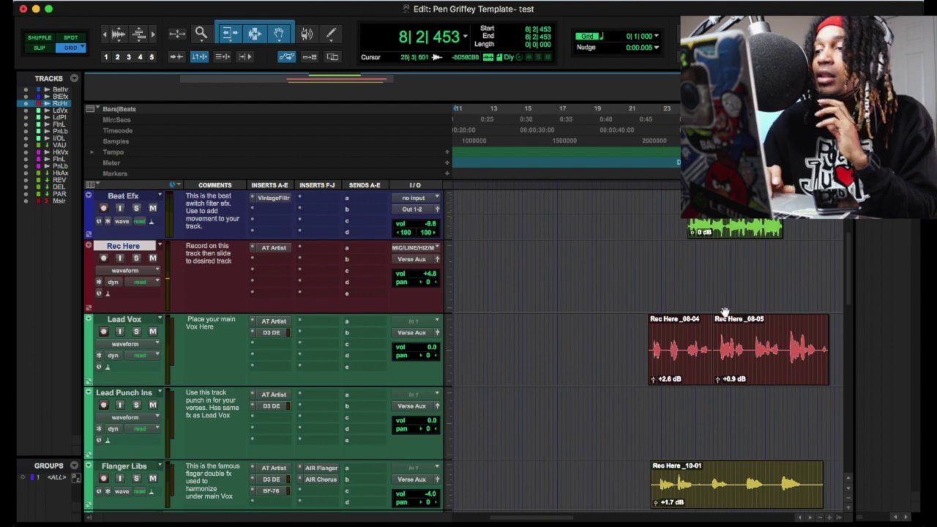
{"action": "scroll", "coordinate": [723, 311], "scroll_direction": "up", "scroll_amount": 2}
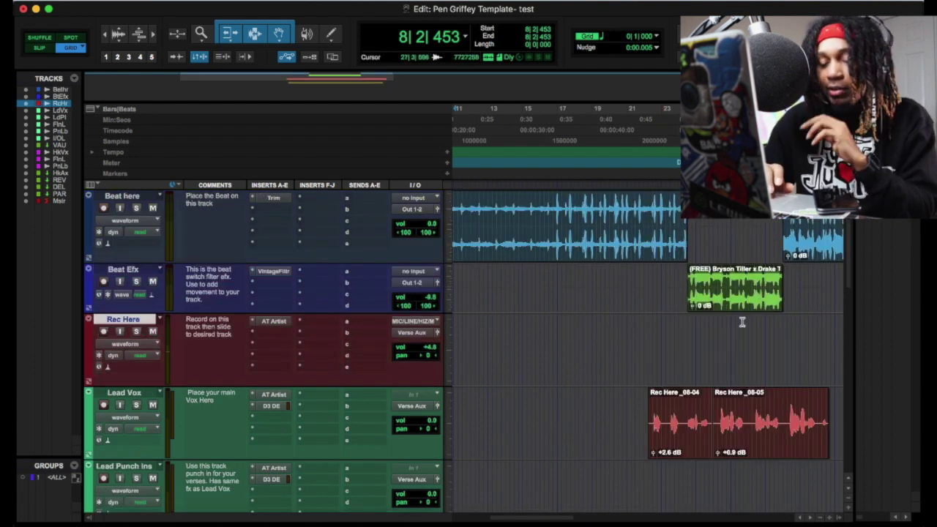
{"action": "left_click", "coordinate": [633, 185]}
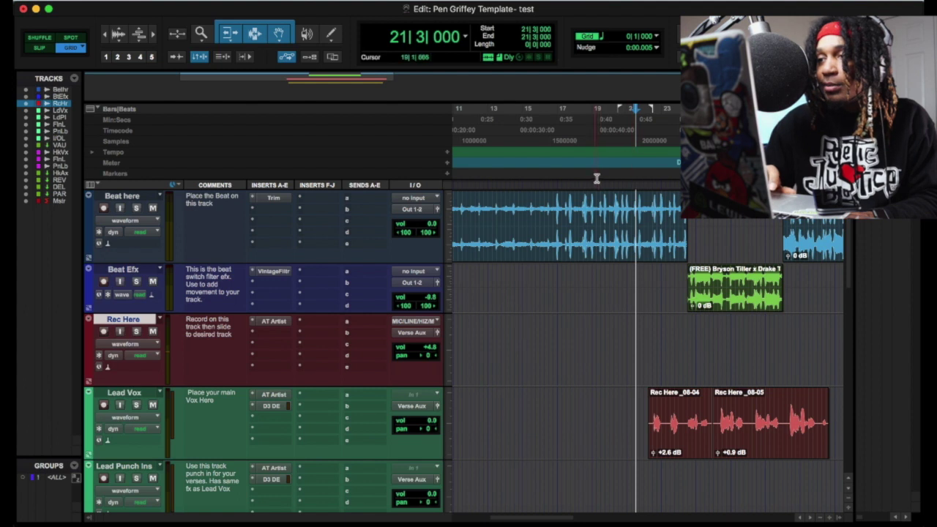
{"action": "left_click", "coordinate": [601, 186]}
{"action": "key", "text": "space"}
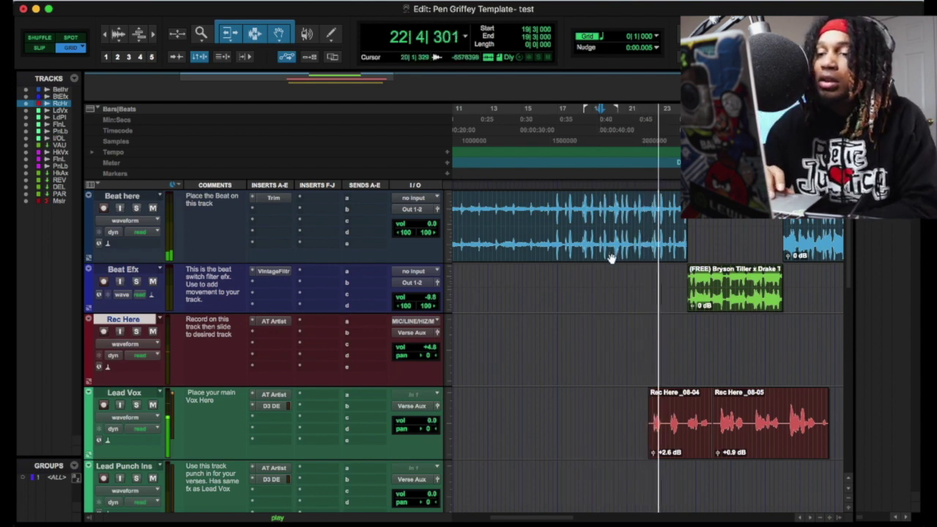
{"action": "scroll", "coordinate": [637, 337], "scroll_direction": "down", "scroll_amount": 5}
{"action": "scroll", "coordinate": [636, 337], "scroll_direction": "up", "scroll_amount": 2}
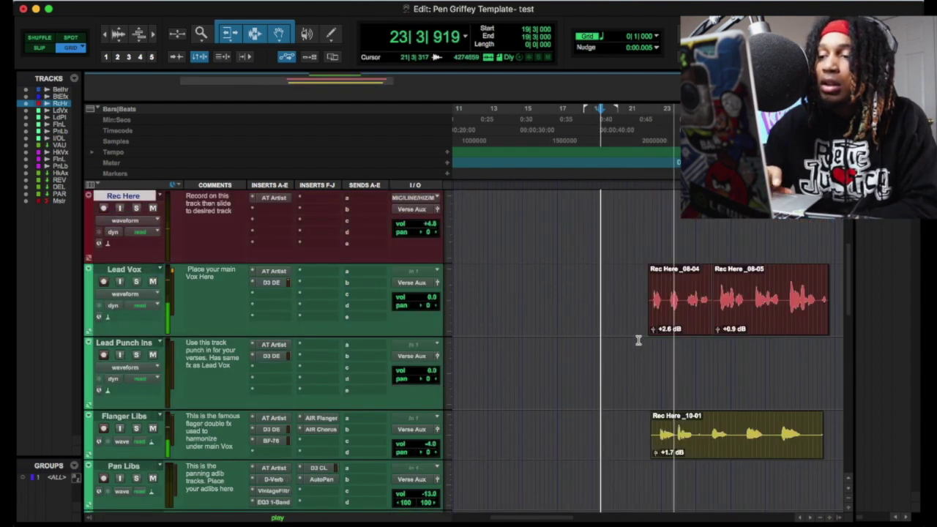
- Set the Verse AUX track's Verb Aux send to -16.6 dB during playback
{"action": "scroll", "coordinate": [654, 337], "scroll_direction": "down", "scroll_amount": 2}
{"action": "left_click", "coordinate": [366, 494]}
{"action": "left_click_drag", "start_coordinate": [333, 233], "coordinate": [333, 263]}
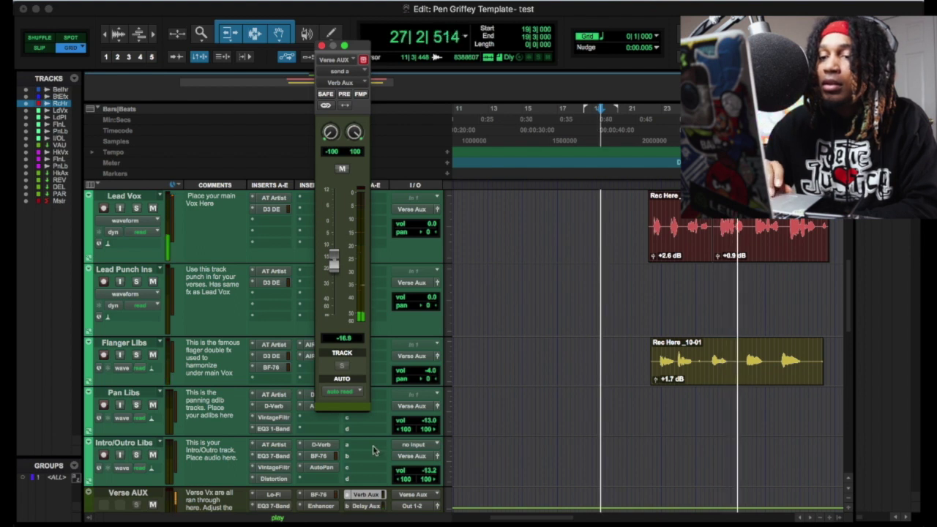
{"action": "scroll", "coordinate": [503, 386], "scroll_direction": "down", "scroll_amount": 5}
{"action": "scroll", "coordinate": [504, 386], "scroll_direction": "up", "scroll_amount": 2}
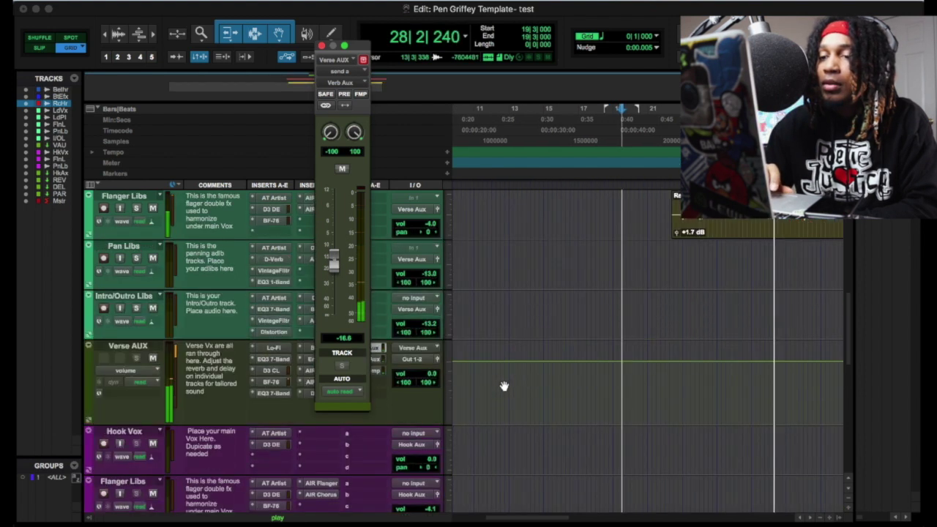
- Reset the clip gain of the Flanger Libs clip to 0 dB and stop playback
{"action": "scroll", "coordinate": [504, 385], "scroll_direction": "up", "scroll_amount": 2}
{"action": "left_click_drag", "start_coordinate": [676, 305], "coordinate": [675, 309]}
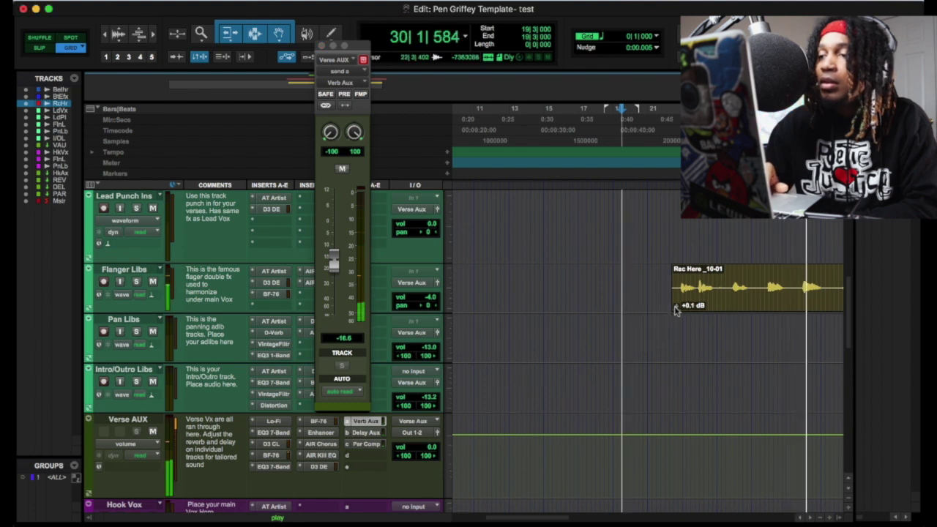
{"action": "left_click", "coordinate": [675, 307], "text": "alt"}
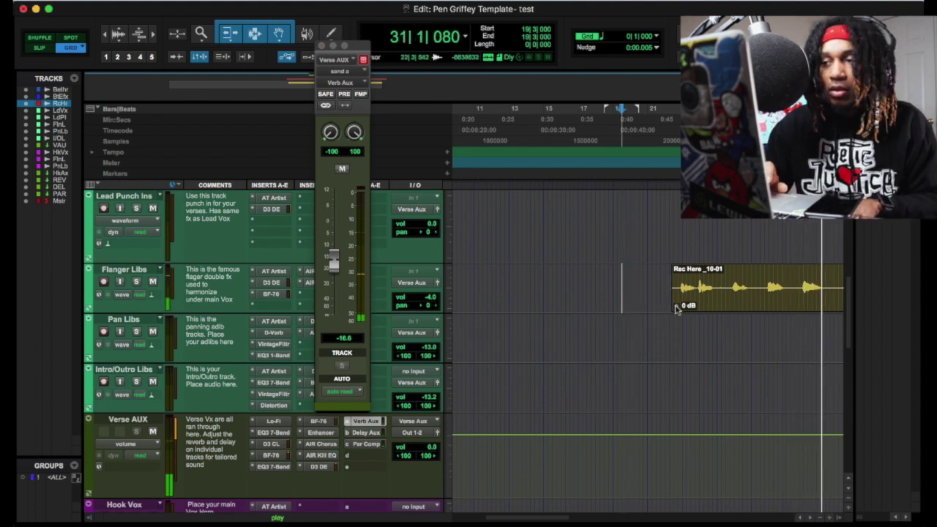
{"action": "scroll", "coordinate": [677, 310], "scroll_direction": "up", "scroll_amount": 5}
{"action": "scroll", "coordinate": [677, 310], "scroll_direction": "down", "scroll_amount": 1}
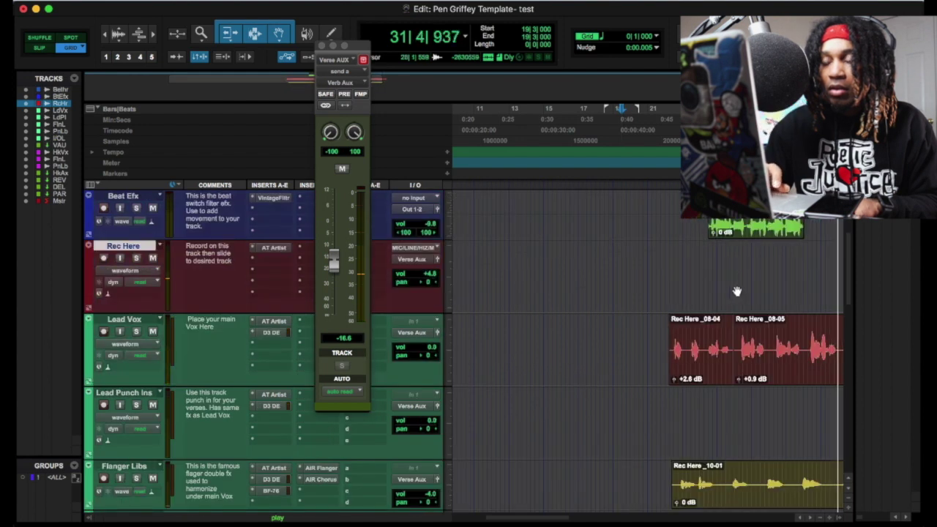
{"action": "scroll", "coordinate": [735, 291], "scroll_direction": "right", "scroll_amount": 3}
{"action": "key", "text": "space"}
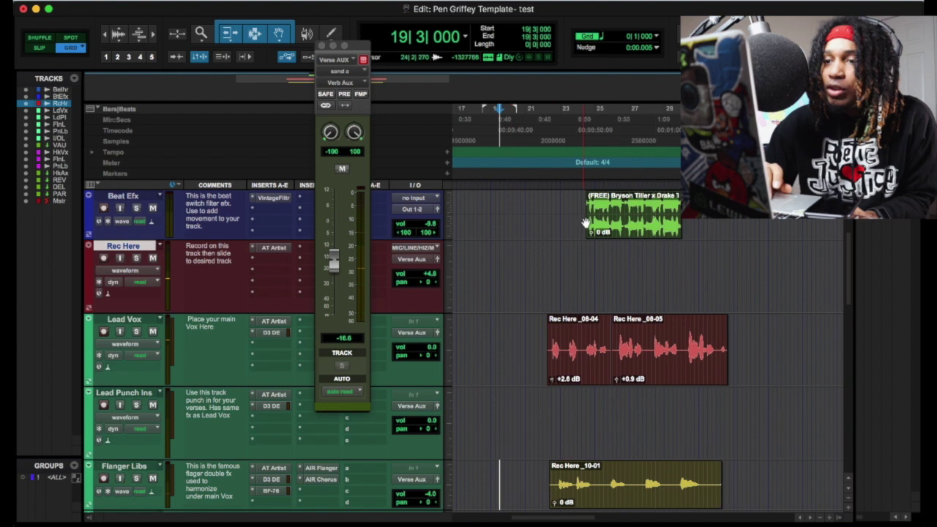
- Mute the two Lead Vox clips and the Flanger Libs clip
{"action": "scroll", "coordinate": [622, 209], "scroll_direction": "up", "scroll_amount": 1}
{"action": "left_click", "coordinate": [615, 307]}
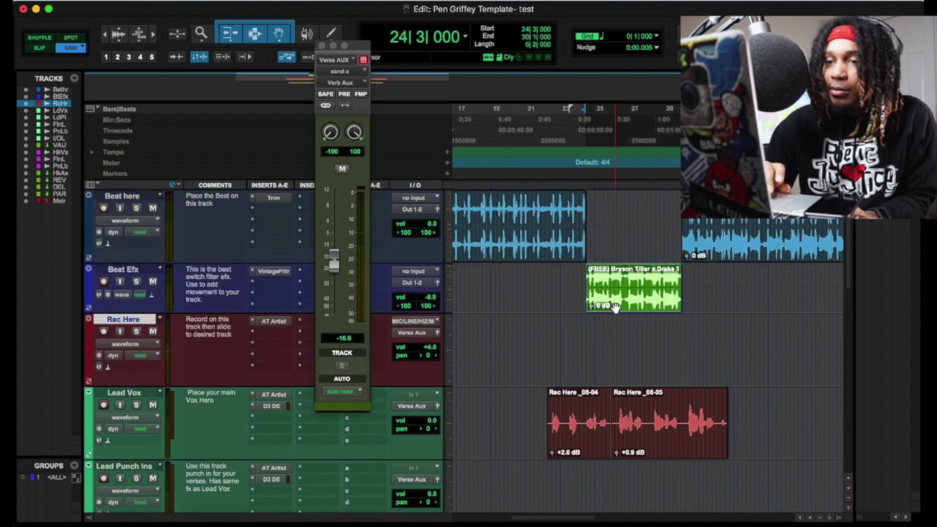
{"action": "scroll", "coordinate": [657, 380], "scroll_direction": "down", "scroll_amount": 1}
{"action": "left_click", "coordinate": [658, 380]}
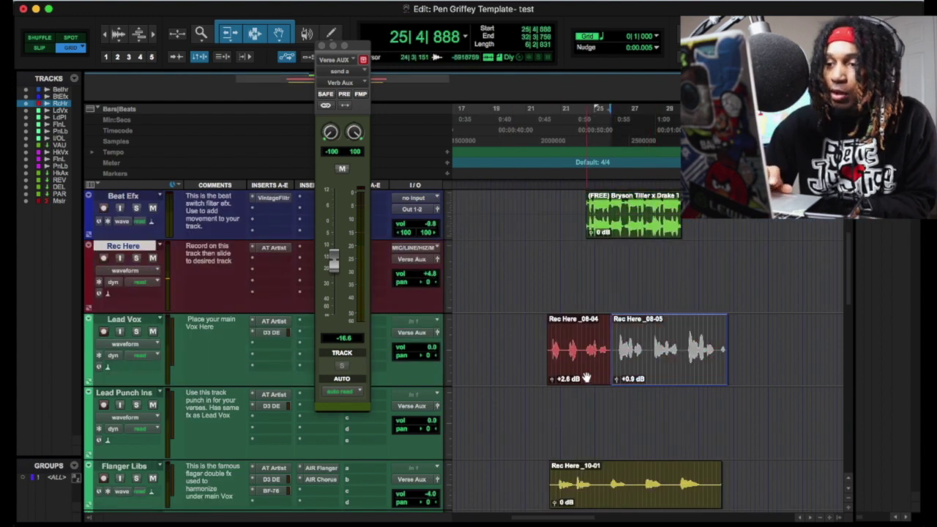
{"action": "left_click", "coordinate": [595, 462]}
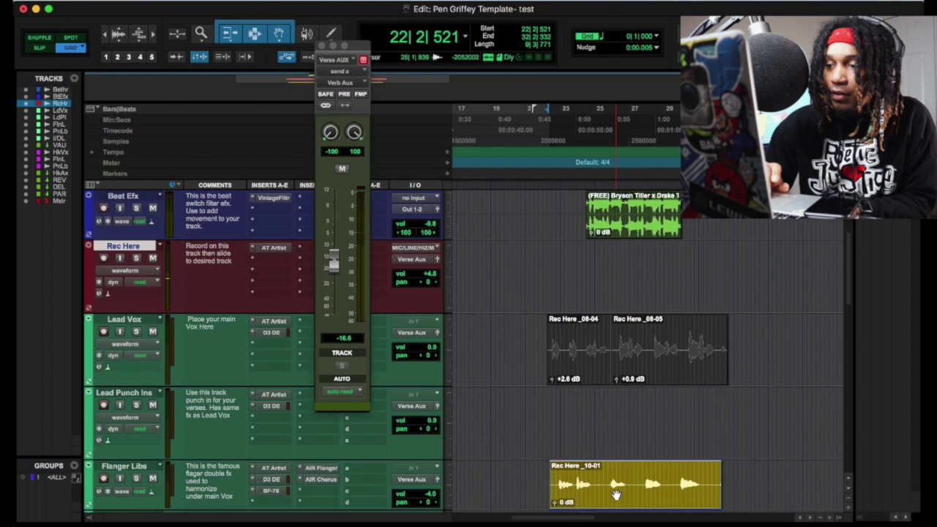
- Open the Beat Efx track's Vintage Filter, reposition its window clear of the timeline, and play from 23|3|000
{"action": "left_click", "coordinate": [273, 197]}
{"action": "left_click_drag", "start_coordinate": [351, 154], "coordinate": [355, 143]}
{"action": "left_click_drag", "start_coordinate": [314, 95], "coordinate": [180, 125]}
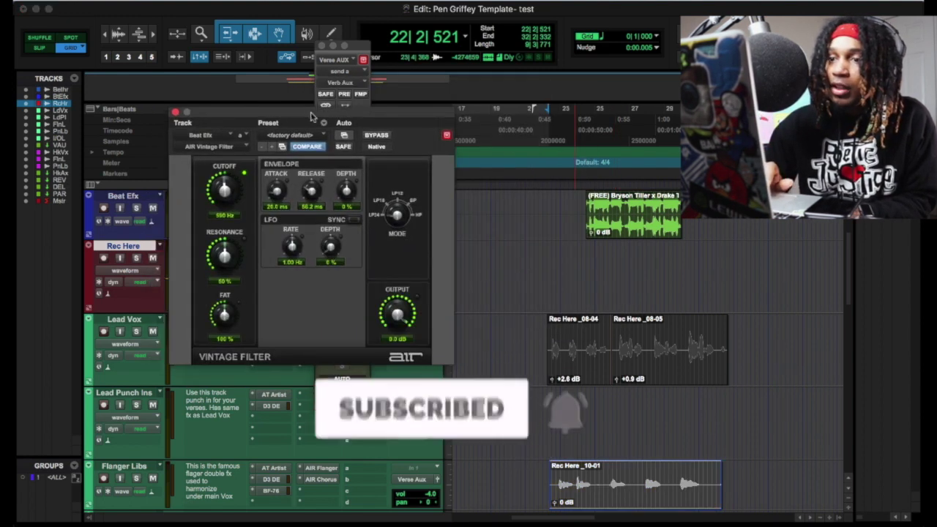
{"action": "left_click", "coordinate": [566, 183]}
{"action": "key", "text": "space"}
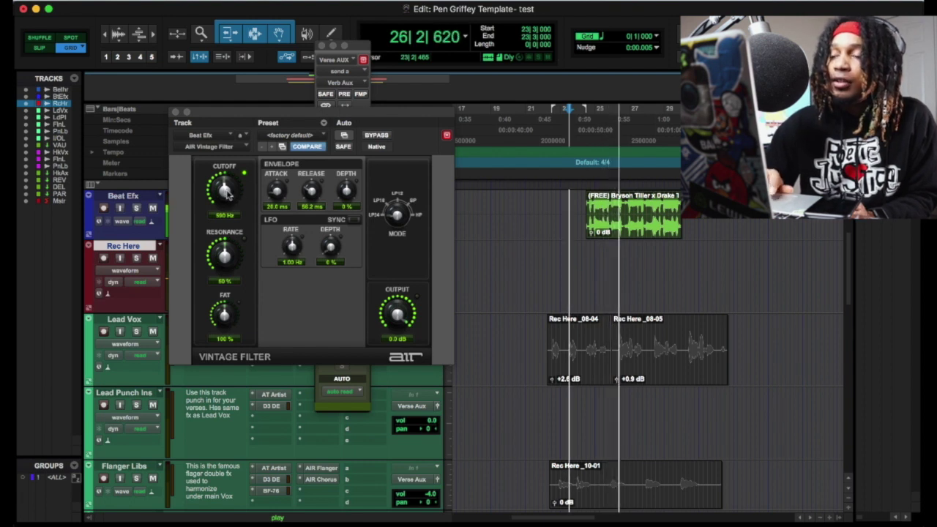
- Sweep the Vintage Filter cutoff down to 163 Hz and up to 13.4 kHz, ending at 1.03 kHz, while auditioning the beat
{"action": "left_click_drag", "start_coordinate": [225, 190], "coordinate": [228, 216]}
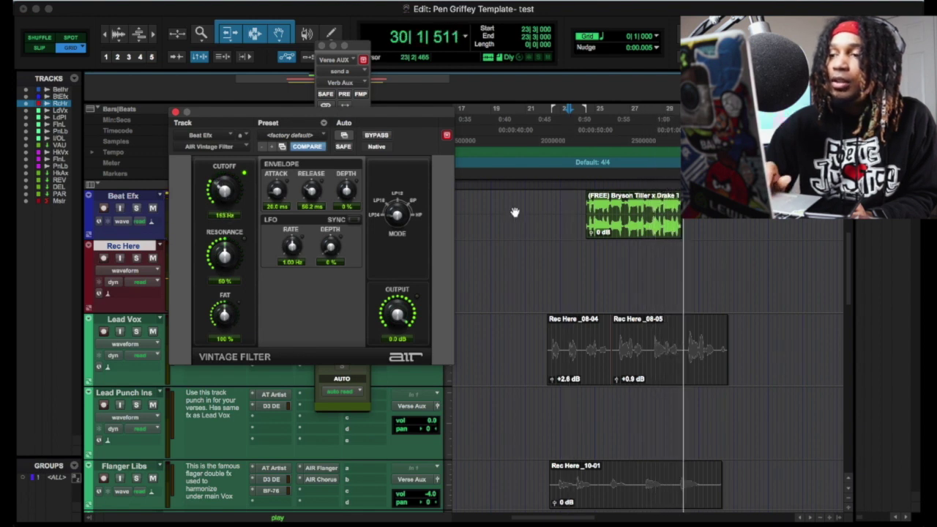
{"action": "key", "text": "space"}
{"action": "left_click_drag", "start_coordinate": [221, 184], "coordinate": [222, 154]}
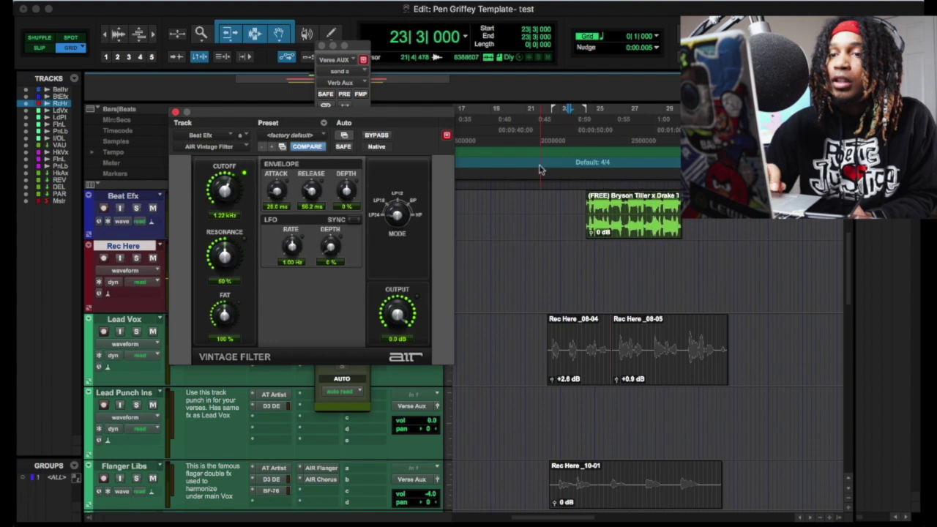
{"action": "key", "text": "space"}
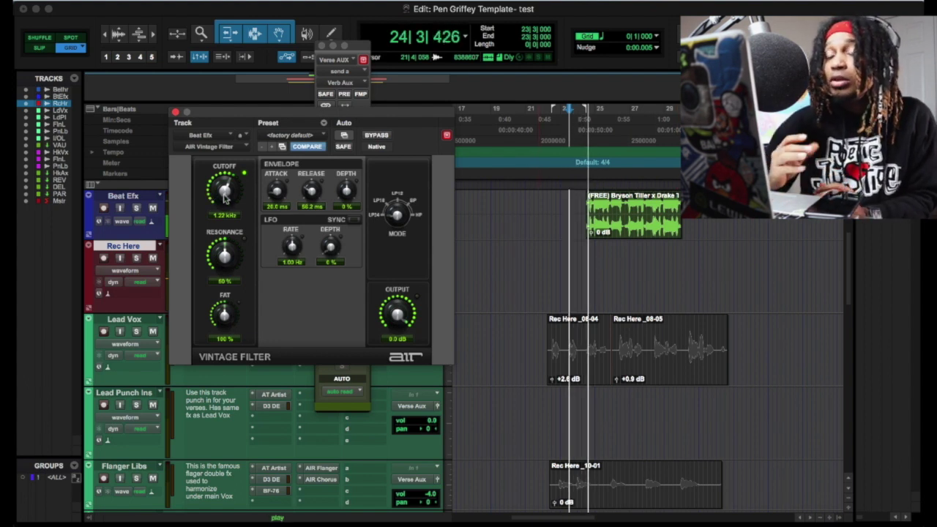
{"action": "left_click_drag", "start_coordinate": [225, 196], "coordinate": [222, 157]}
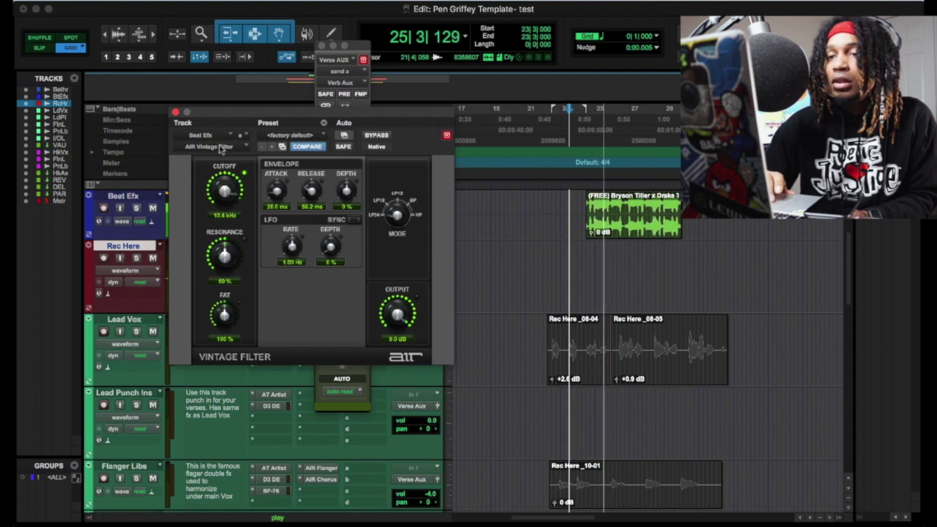
{"action": "left_click_drag", "start_coordinate": [236, 197], "coordinate": [246, 237]}
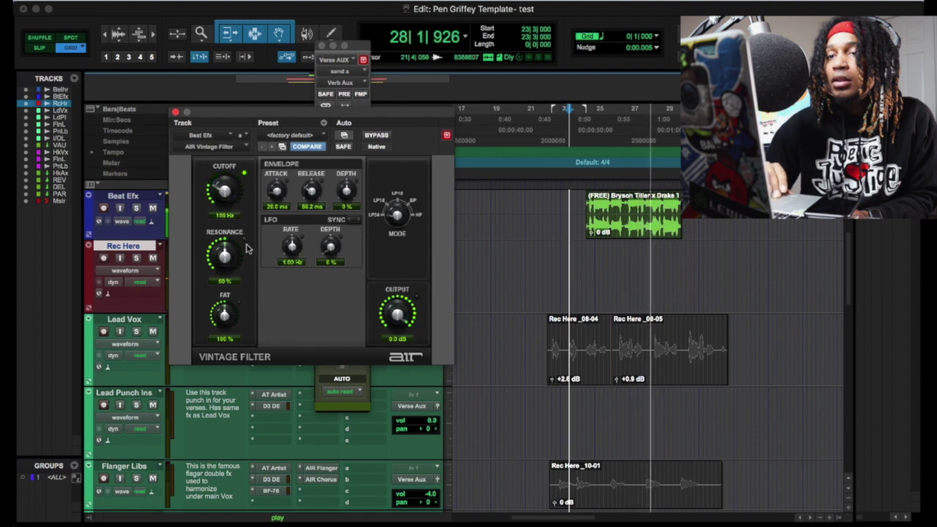
{"action": "left_click_drag", "start_coordinate": [224, 191], "coordinate": [214, 152]}
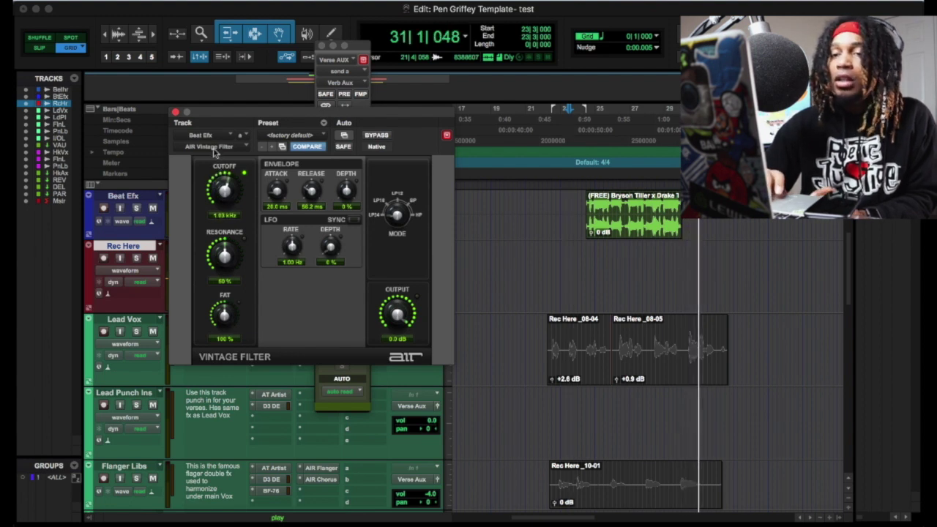
- Set the Vintage Filter's cutoff to 317 Hz and resonance to 34% during playback, close the plug-in and stop playback
{"action": "key", "text": "space"}
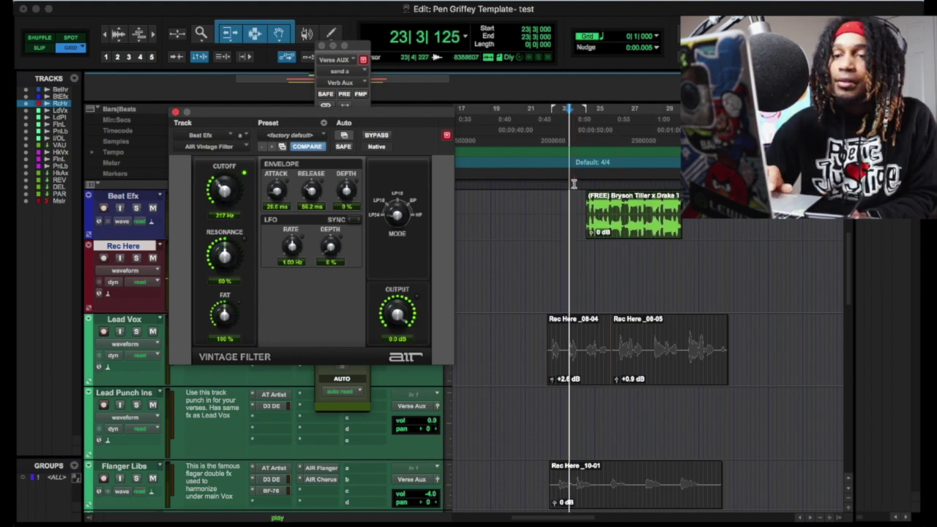
{"action": "left_click_drag", "start_coordinate": [222, 198], "coordinate": [221, 192]}
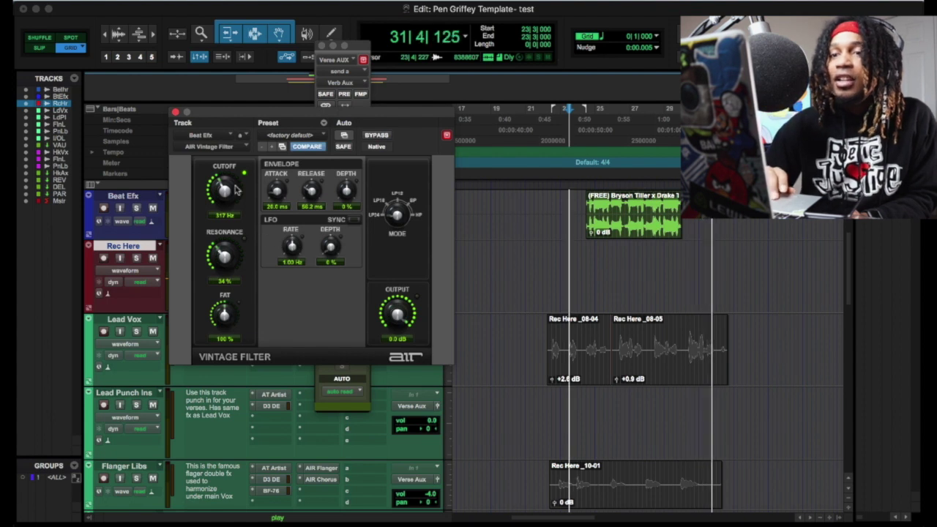
{"action": "left_click", "coordinate": [175, 113]}
{"action": "key", "text": "space"}
- Insert a stereo EQ3 7-Band on the Beat Efx track directly below the Vintage Filter
{"action": "left_click", "coordinate": [278, 213]}
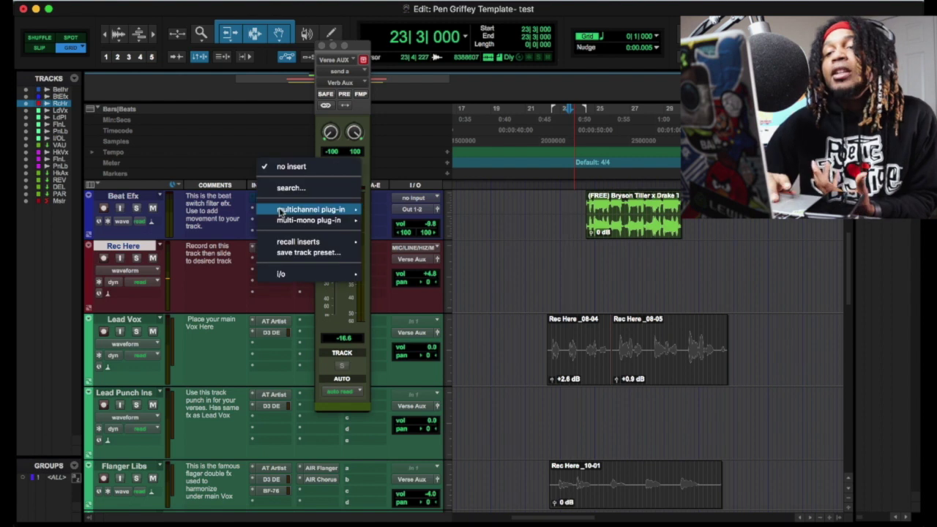
{"action": "mouse_move", "coordinate": [322, 209]}
{"action": "mouse_move", "coordinate": [439, 42]}
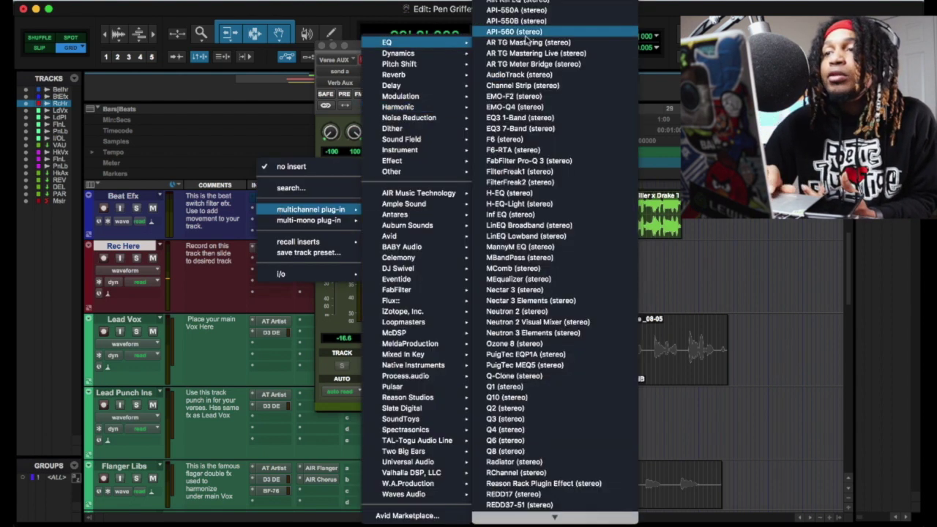
{"action": "left_click", "coordinate": [522, 128]}
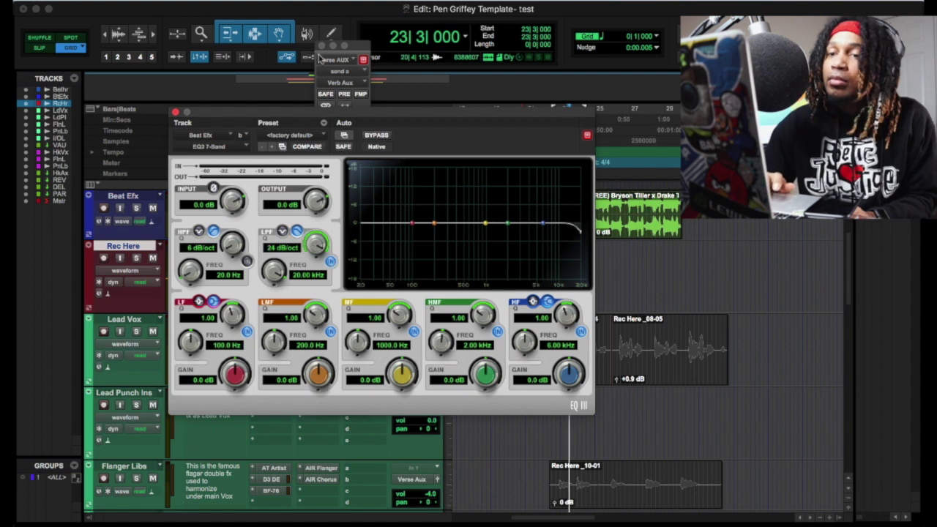
- Lower the EQ3 7-Band's low-pass frequency to 178.4 Hz at 24 dB/oct while auditioning, and close the plug-in
{"action": "left_click_drag", "start_coordinate": [273, 273], "coordinate": [276, 352]}
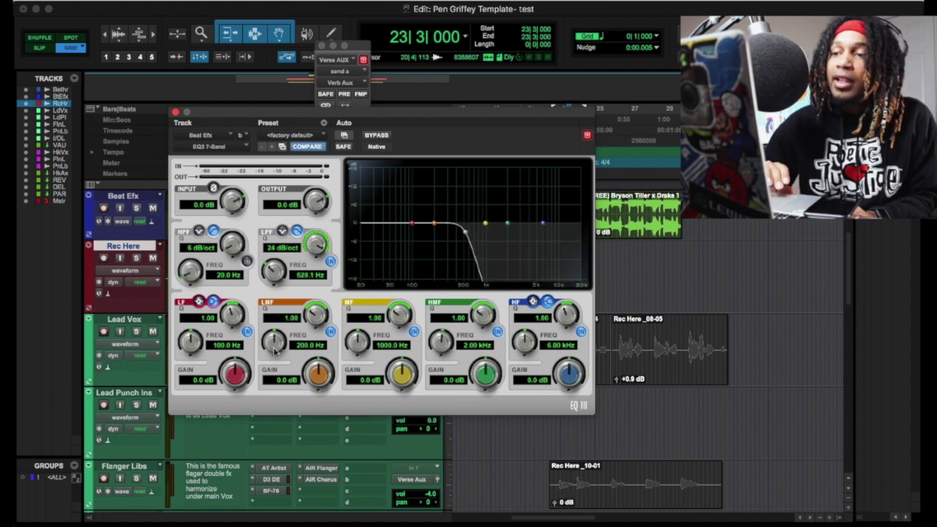
{"action": "left_click_drag", "start_coordinate": [533, 117], "coordinate": [488, 133]}
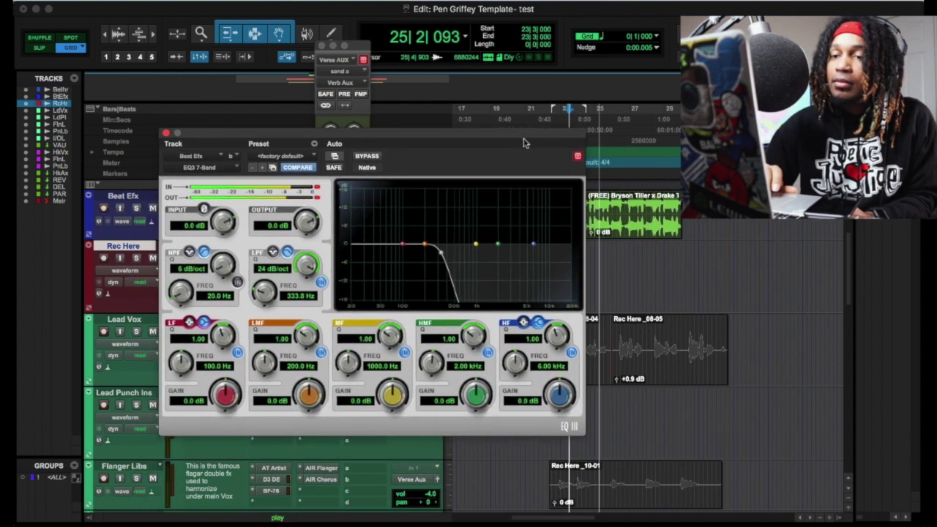
{"action": "left_click_drag", "start_coordinate": [265, 292], "coordinate": [263, 326]}
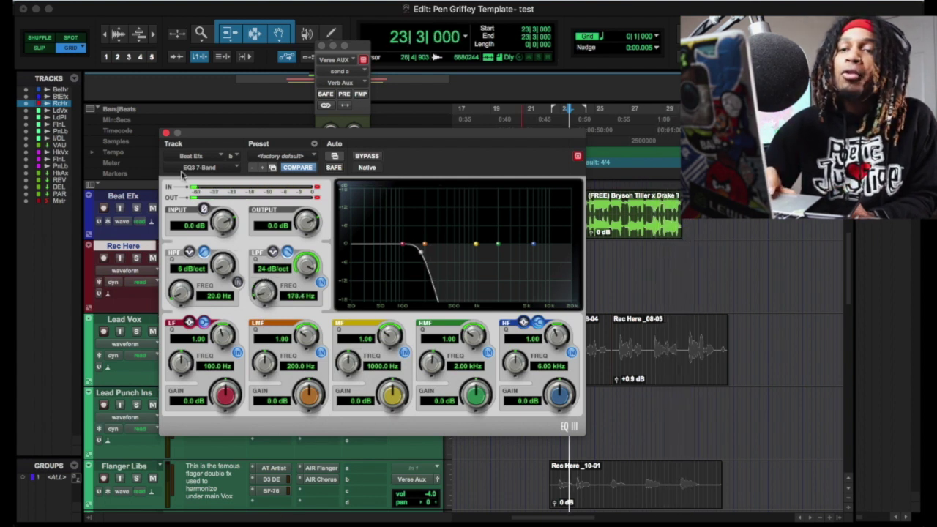
{"action": "left_click", "coordinate": [166, 133]}
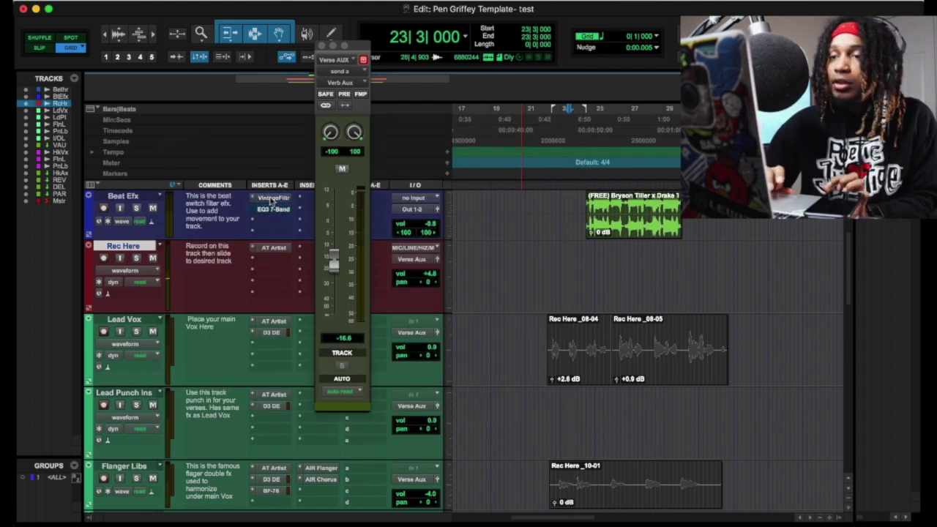
- Set the Beat Efx track's volume to -3.3 dB during playback from 24|1|000 and stop playback
{"action": "scroll", "coordinate": [601, 249], "scroll_direction": "up", "scroll_amount": 2}
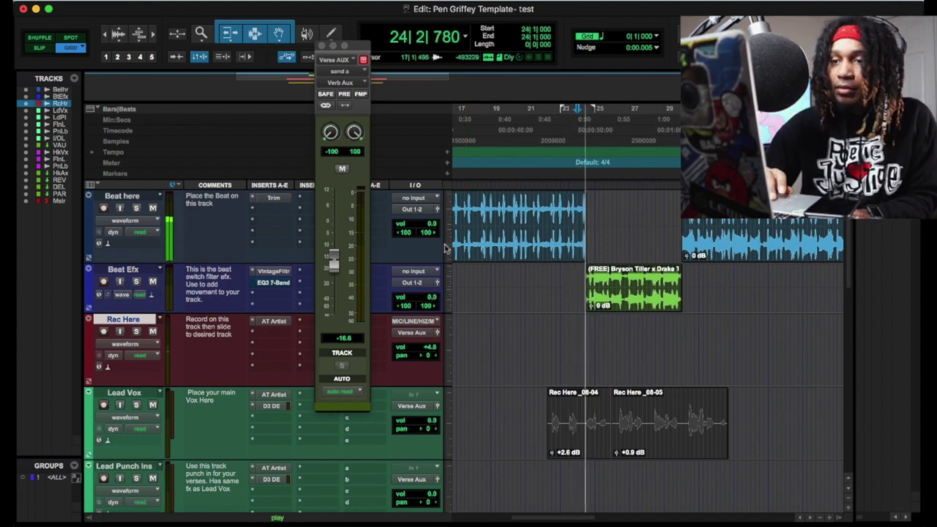
{"action": "left_click_drag", "start_coordinate": [429, 295], "coordinate": [429, 301]}
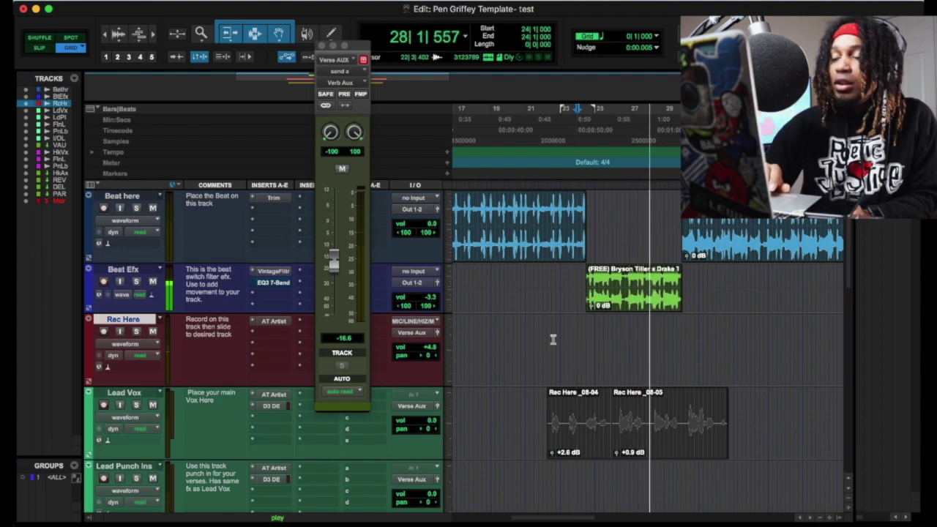
{"action": "key", "text": "space"}
- Unmute both Lead Vox clips and the Flanger Libs clip
{"action": "scroll", "coordinate": [553, 339], "scroll_direction": "down", "scroll_amount": 3}
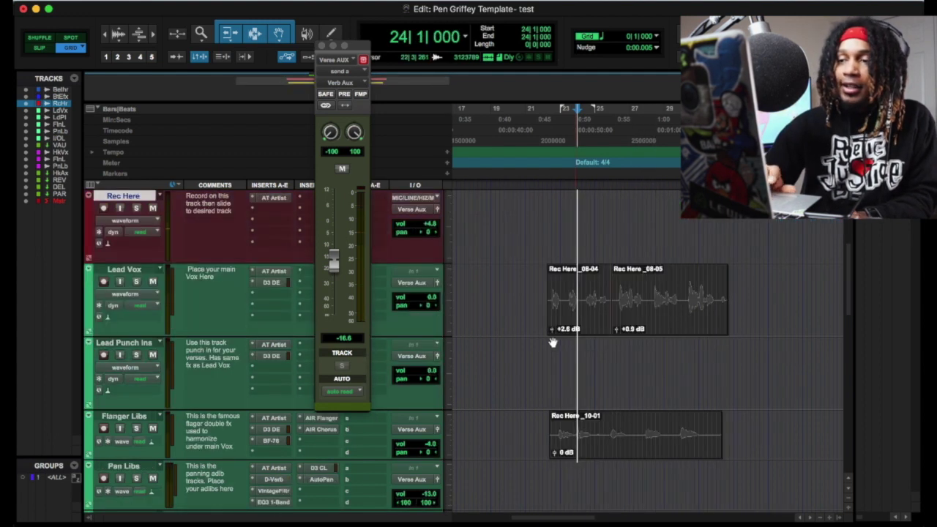
{"action": "left_click", "coordinate": [647, 317]}
{"action": "left_click", "coordinate": [589, 325], "text": "shift"}
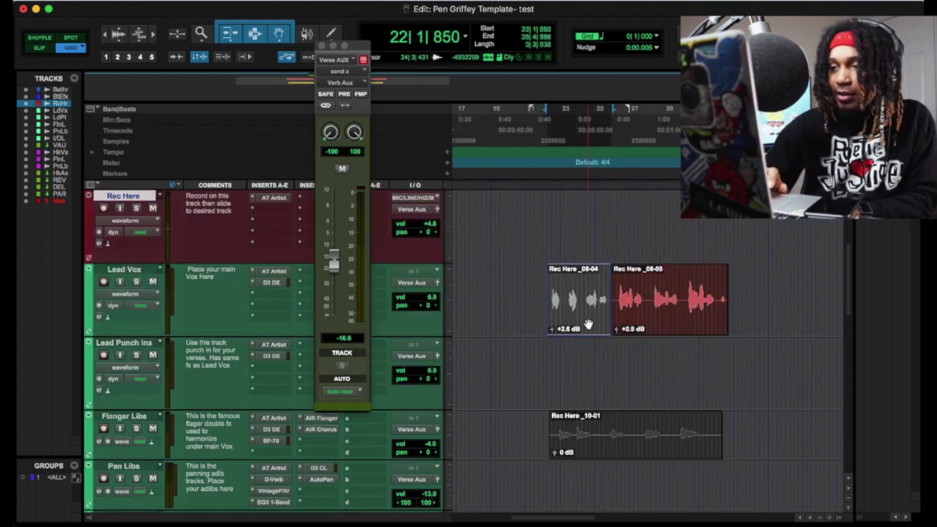
{"action": "left_click", "coordinate": [604, 423]}
- Play the session from 21|4|000 and examine the Lead Vox and Flanger Libs waveforms at different zoom levels
{"action": "left_click", "coordinate": [537, 188]}
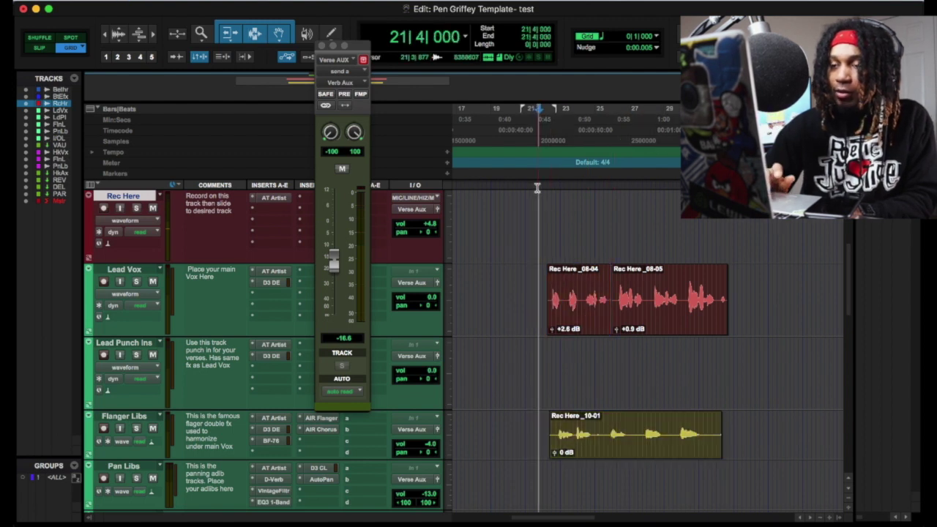
{"action": "key", "text": "t"}
{"action": "key", "text": "t"}
{"action": "key", "text": "t"}
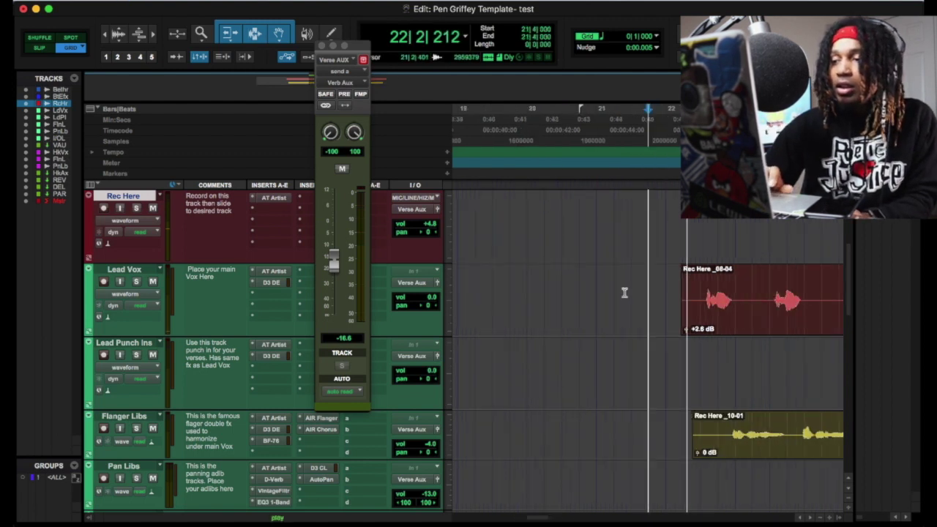
{"action": "scroll", "coordinate": [625, 293], "scroll_direction": "right", "scroll_amount": 3}
{"action": "scroll", "coordinate": [625, 295], "scroll_direction": "right", "scroll_amount": 2}
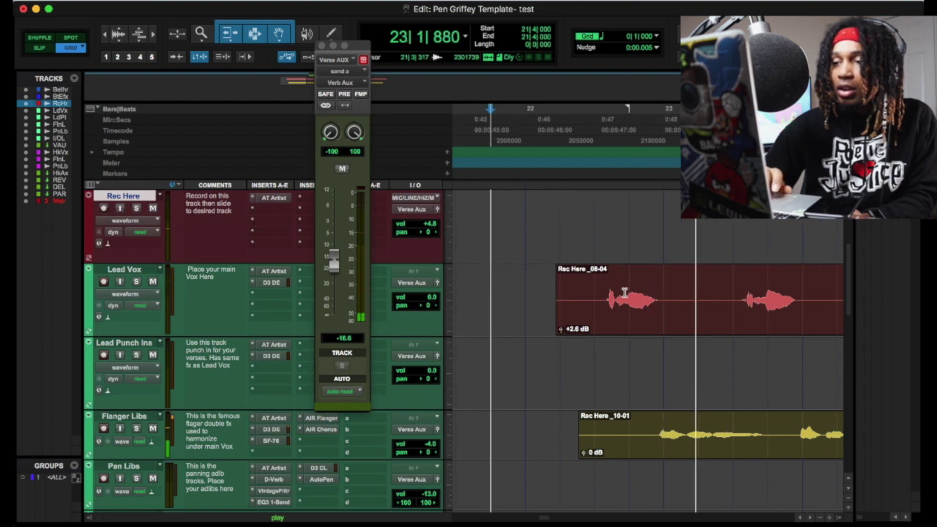
{"action": "key", "text": "r"}
{"action": "key", "text": "r"}
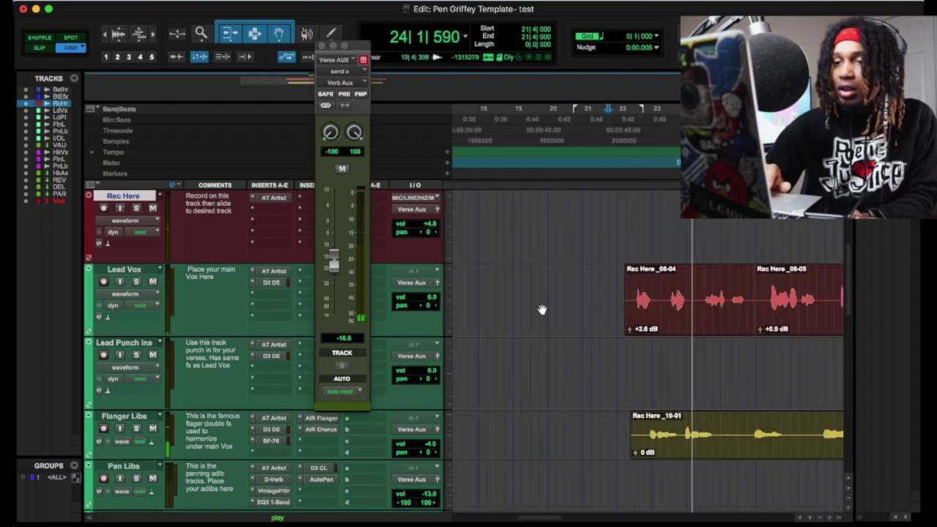
{"action": "key", "text": "r"}
{"action": "key", "text": "t"}
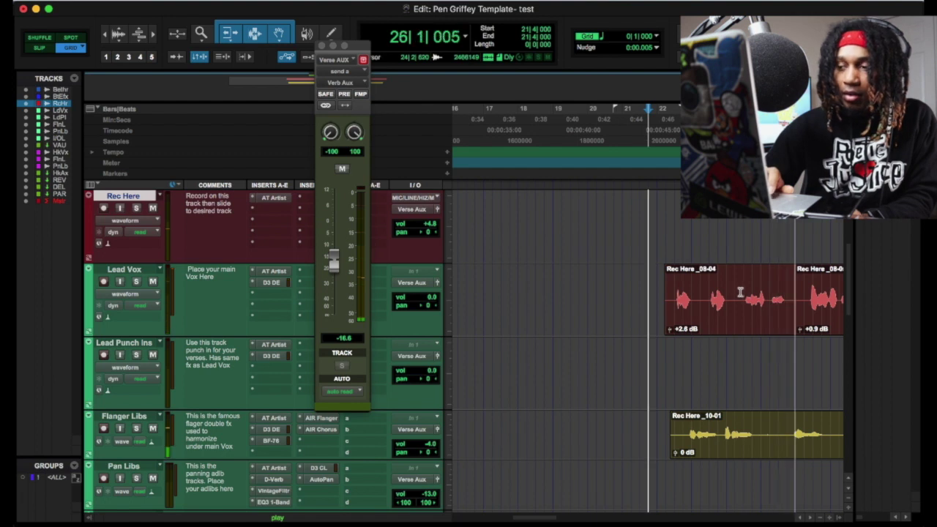
{"action": "key", "text": "r"}
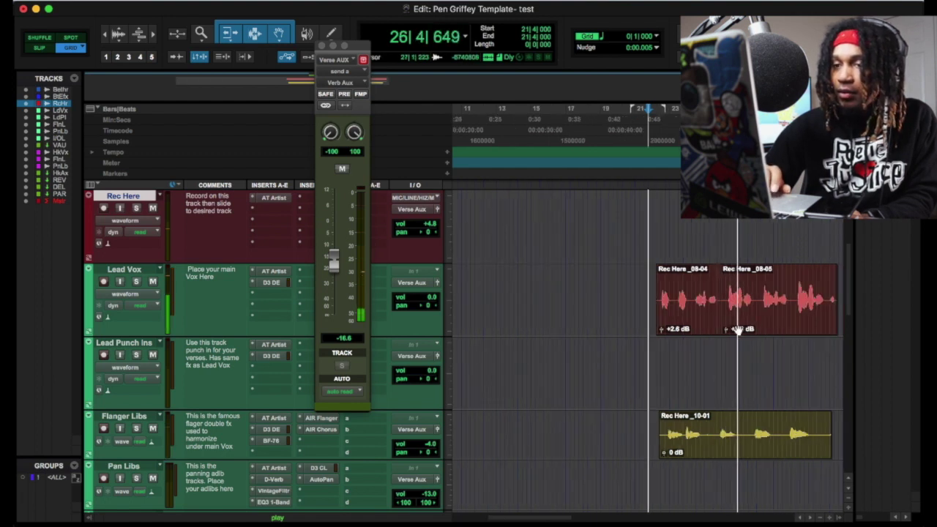
- Move the send window off the sends column and adjust the Verse AUX track's Par Comp send level during playback
{"action": "scroll", "coordinate": [485, 342], "scroll_direction": "down", "scroll_amount": 5}
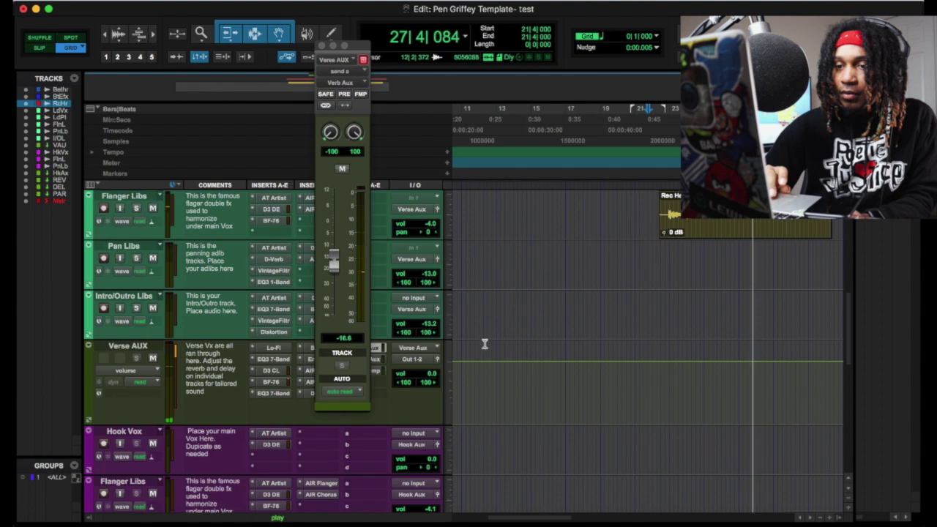
{"action": "left_click_drag", "start_coordinate": [362, 46], "coordinate": [495, 45]}
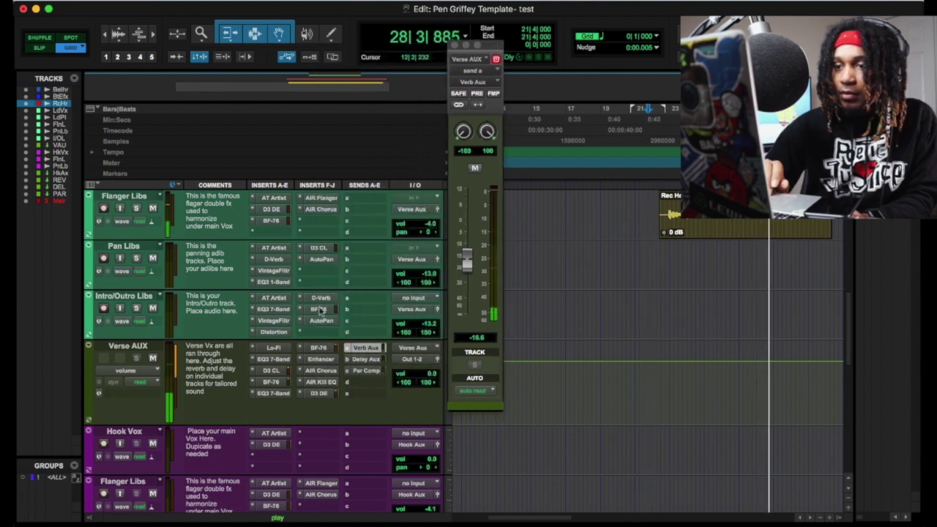
{"action": "left_click", "coordinate": [366, 371]}
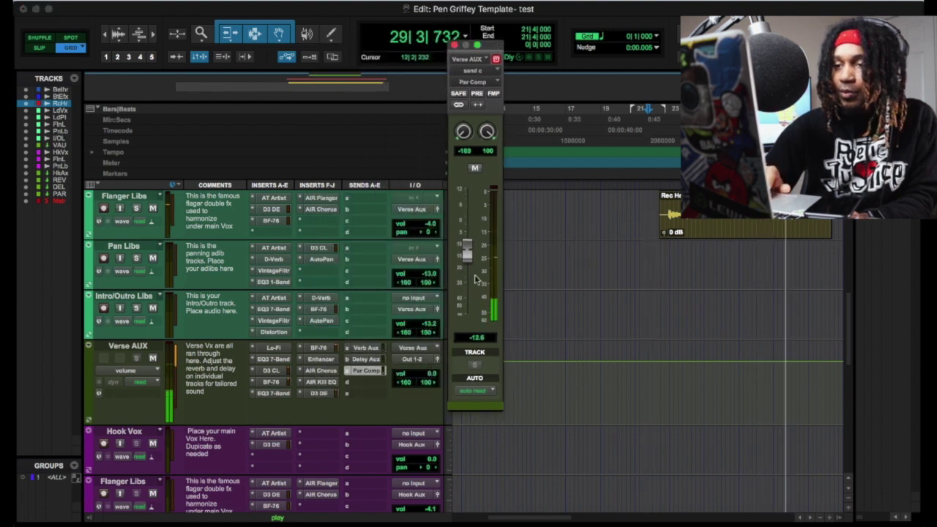
{"action": "mouse_move", "coordinate": [466, 253]}
{"action": "left_mouse_down"}
{"action": "mouse_move", "coordinate": [467, 192]}
{"action": "mouse_move", "coordinate": [468, 251]}
{"action": "left_mouse_up"}
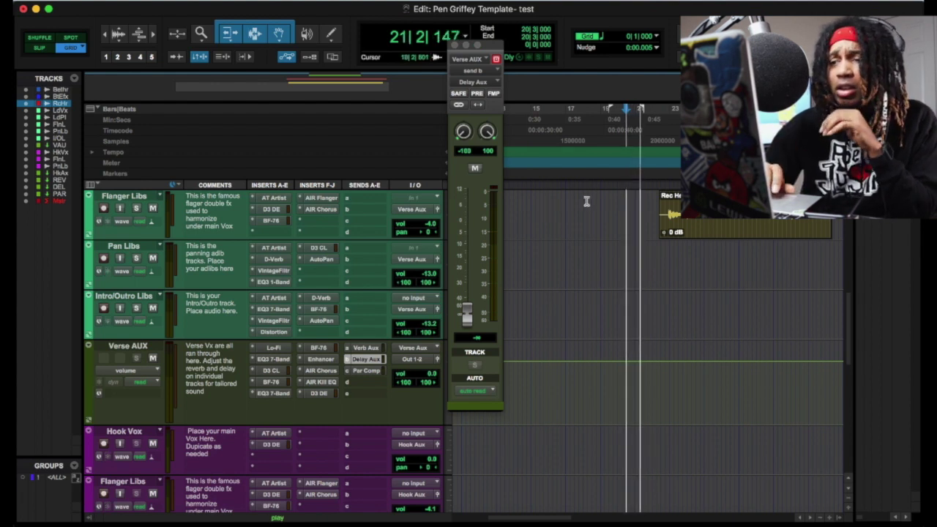
- Check the Lead Vox and Flanger Libs clips and the Verse AUX track's Delay Aux send during playback from 20|3|000
{"action": "scroll", "coordinate": [726, 242], "scroll_direction": "up", "scroll_amount": 2}
{"action": "scroll", "coordinate": [723, 265], "scroll_direction": "up", "scroll_amount": 3}
{"action": "scroll", "coordinate": [723, 265], "scroll_direction": "down", "scroll_amount": 1}
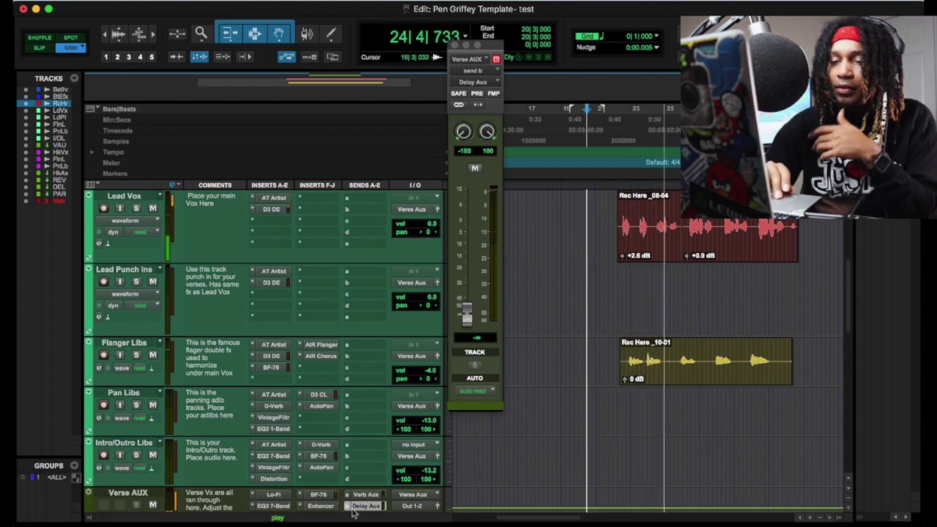
- Mute and unmute the Verse AUX track's Verb Aux, Delay Aux and Par Comp sends during playback to compare the sound
{"action": "left_click", "coordinate": [376, 494], "text": "super"}
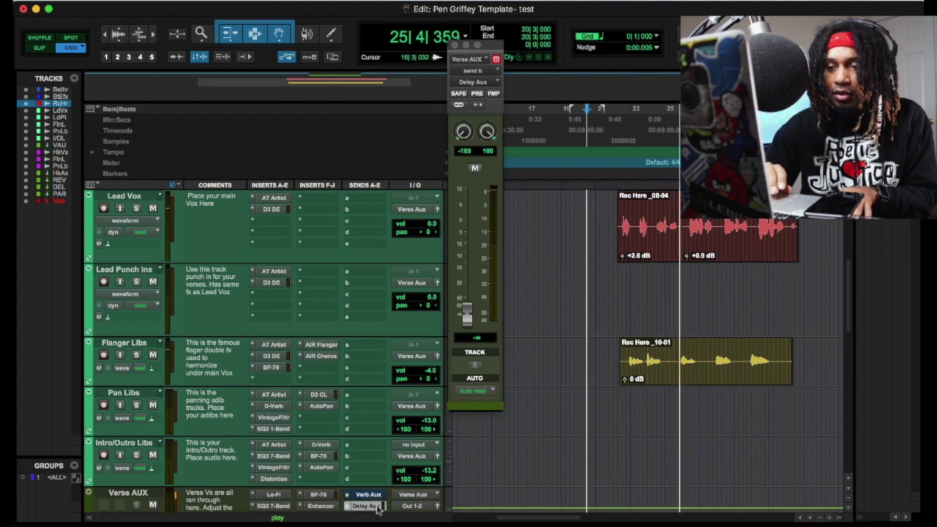
{"action": "scroll", "coordinate": [378, 510], "scroll_direction": "down", "scroll_amount": 3}
{"action": "left_click", "coordinate": [375, 371], "text": "super"}
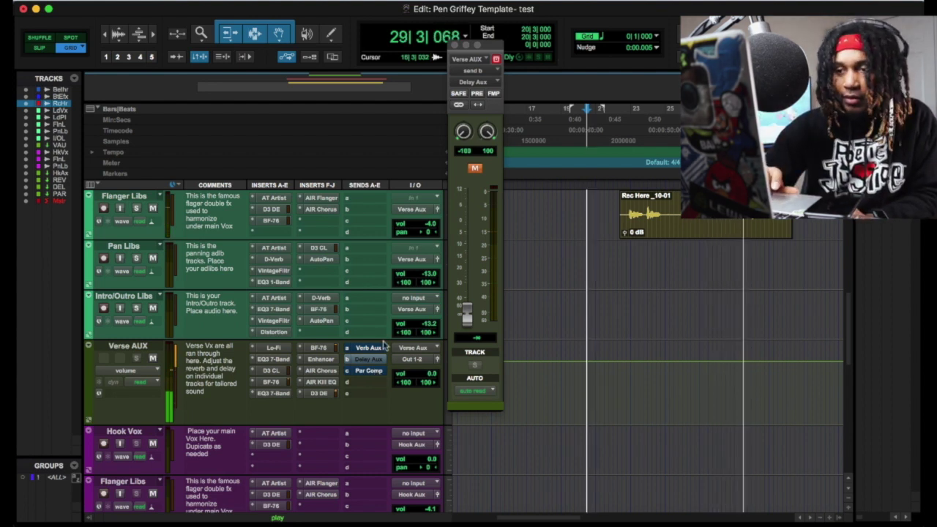
{"action": "left_click", "coordinate": [374, 359], "text": "ctrl+super"}
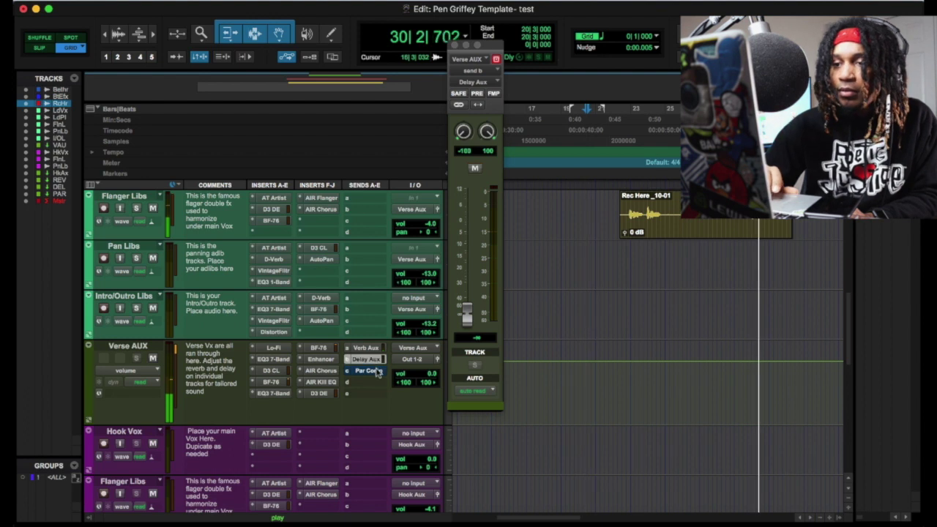
- Bring up the Verse AUX track's Delay Aux send level to about -26 dB during playback, then stop playback
{"action": "left_click_drag", "start_coordinate": [466, 314], "coordinate": [472, 263]}
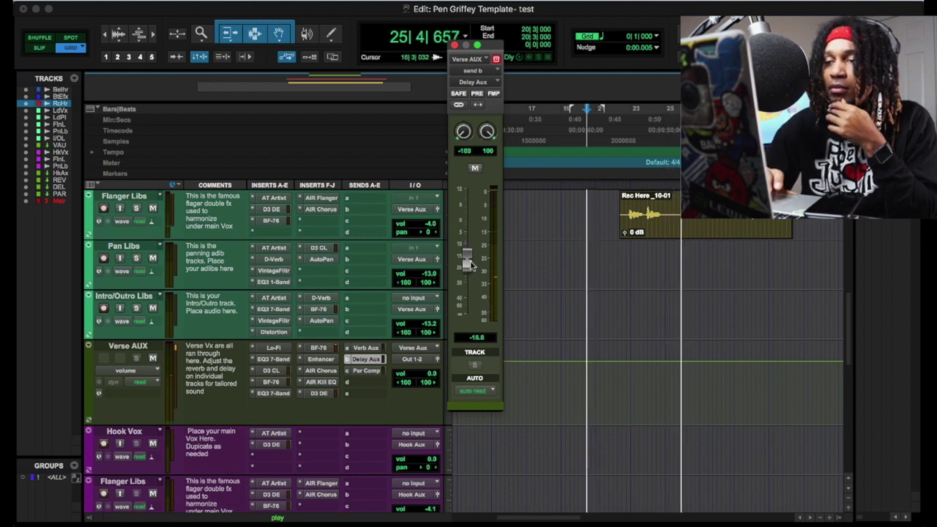
{"action": "left_click_drag", "start_coordinate": [471, 265], "coordinate": [474, 283]}
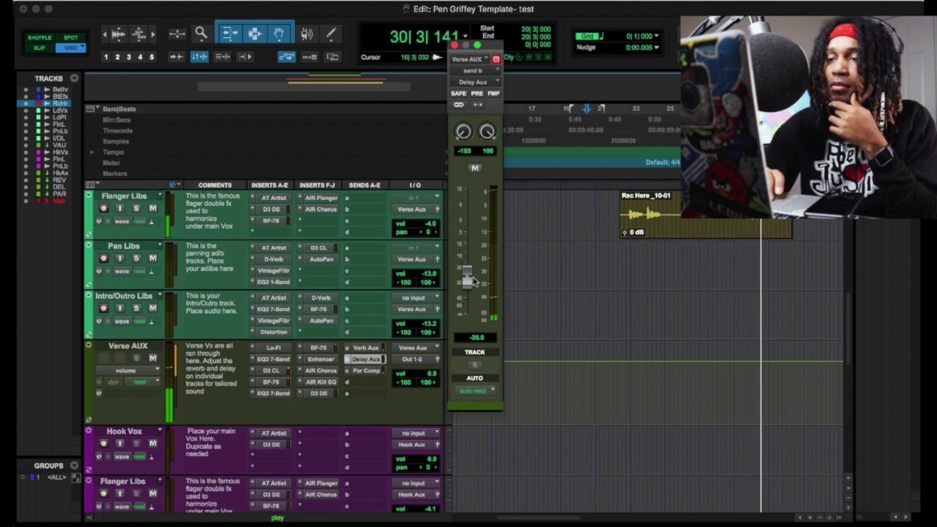
{"action": "scroll", "coordinate": [590, 283], "scroll_direction": "up", "scroll_amount": 2}
{"action": "scroll", "coordinate": [619, 299], "scroll_direction": "up", "scroll_amount": 3}
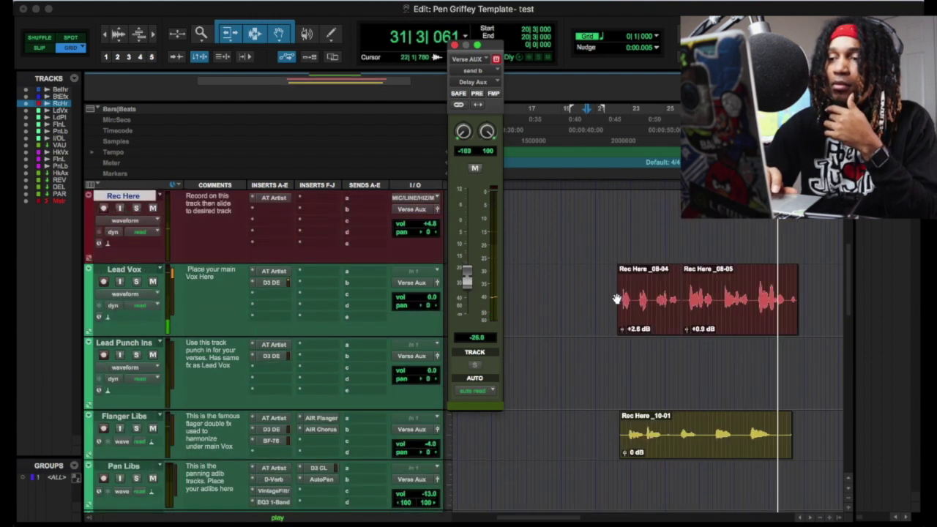
{"action": "scroll", "coordinate": [617, 297], "scroll_direction": "down", "scroll_amount": 5}
{"action": "key", "text": "space"}
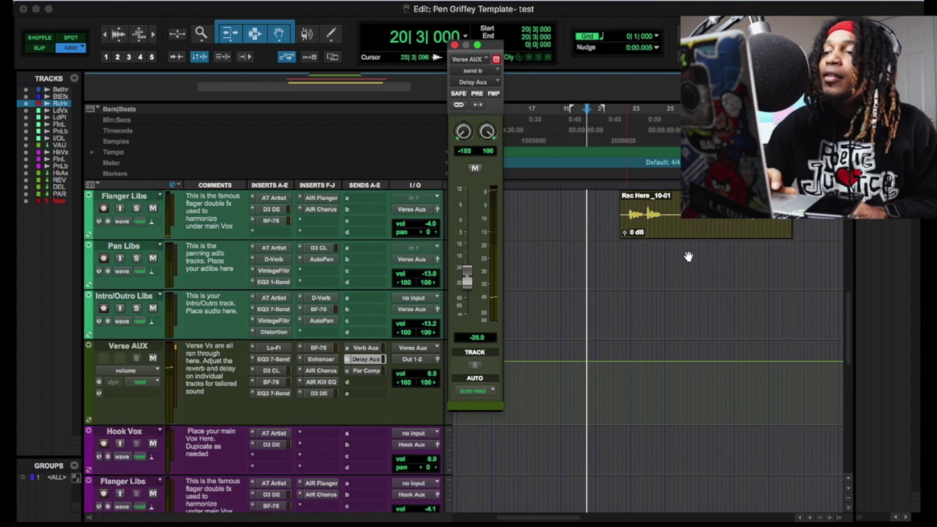
- Move the Flanger Libs clip down to the Pan Libs track and copy the second Lead Vox clip onto the Flanger Libs track
{"action": "left_click_drag", "start_coordinate": [690, 230], "coordinate": [690, 287]}
{"action": "scroll", "coordinate": [690, 287], "scroll_direction": "up", "scroll_amount": 3}
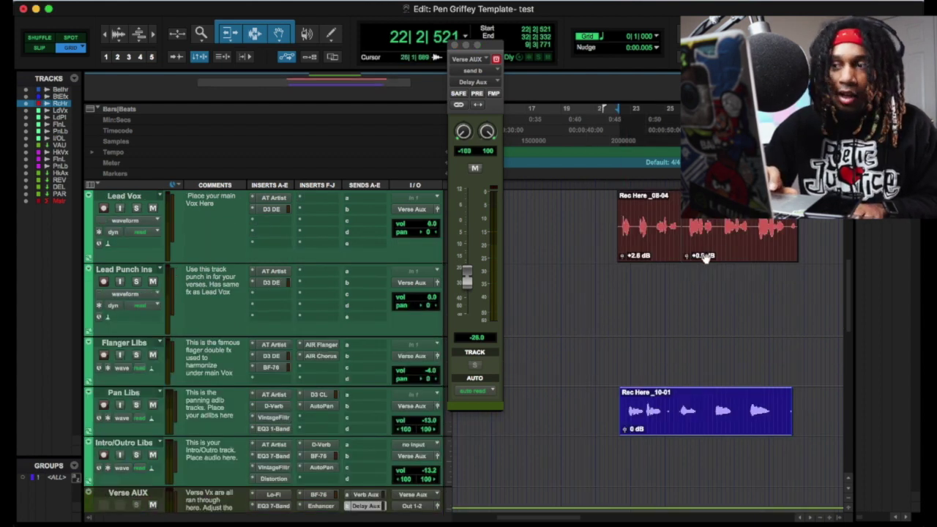
{"action": "left_click_drag", "start_coordinate": [718, 254], "coordinate": [719, 307]}
{"action": "left_click_drag", "start_coordinate": [722, 346], "coordinate": [724, 352]}
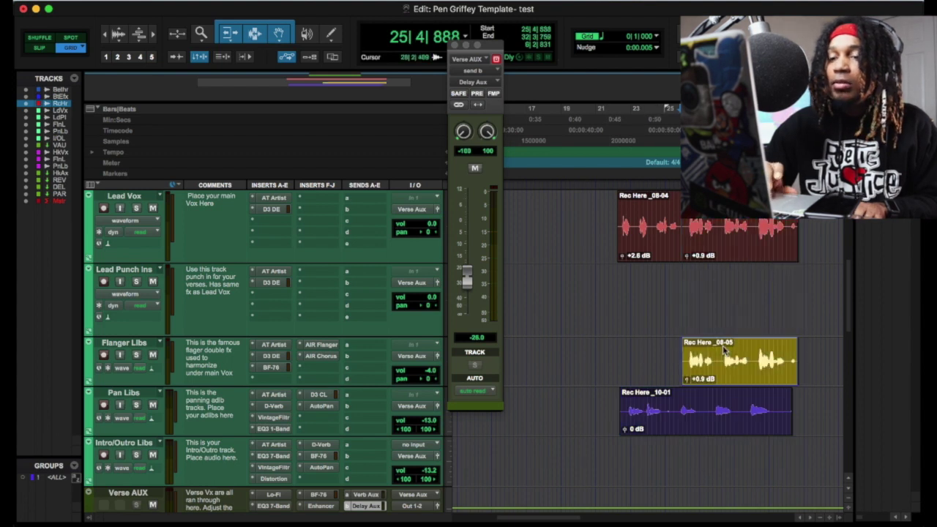
{"action": "left_click", "coordinate": [652, 337]}
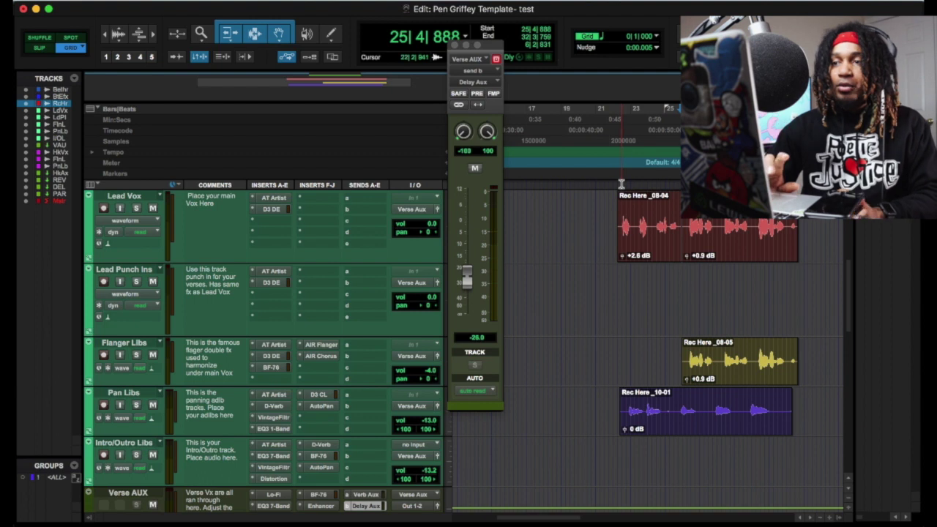
- Play from 22|3|000 and raise the clip gain of the Flanger Libs clip to +7.8 dB
{"action": "key", "text": "space"}
{"action": "key", "text": "t"}
{"action": "key", "text": "t"}
{"action": "scroll", "coordinate": [685, 239], "scroll_direction": "right", "scroll_amount": 5}
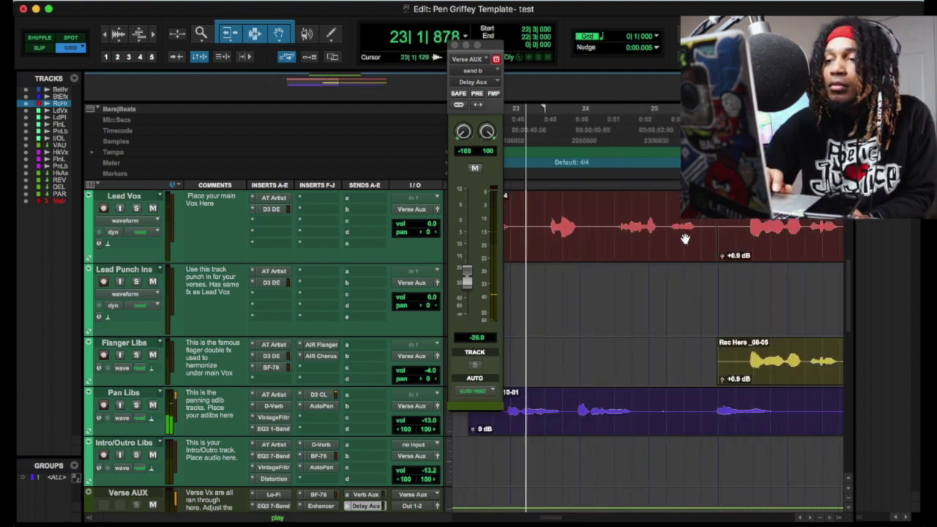
{"action": "key", "text": "r"}
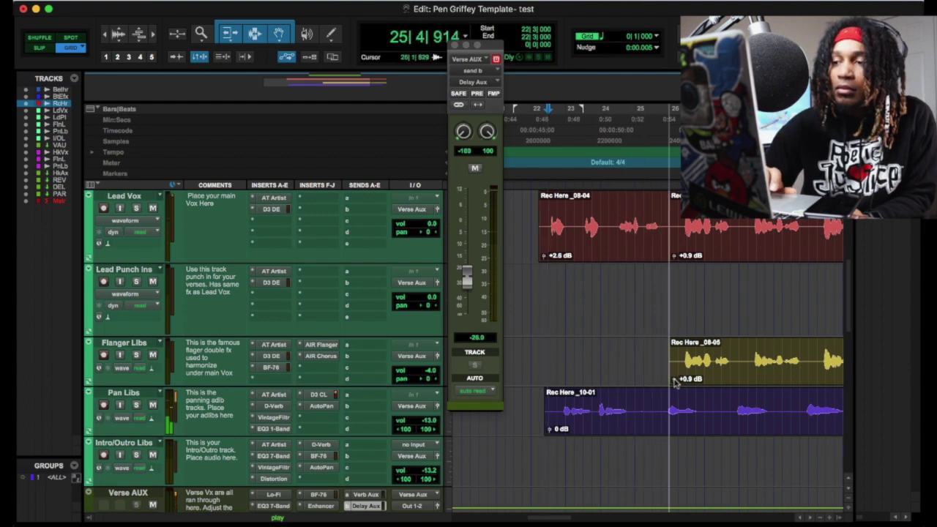
{"action": "left_click_drag", "start_coordinate": [674, 379], "coordinate": [674, 377]}
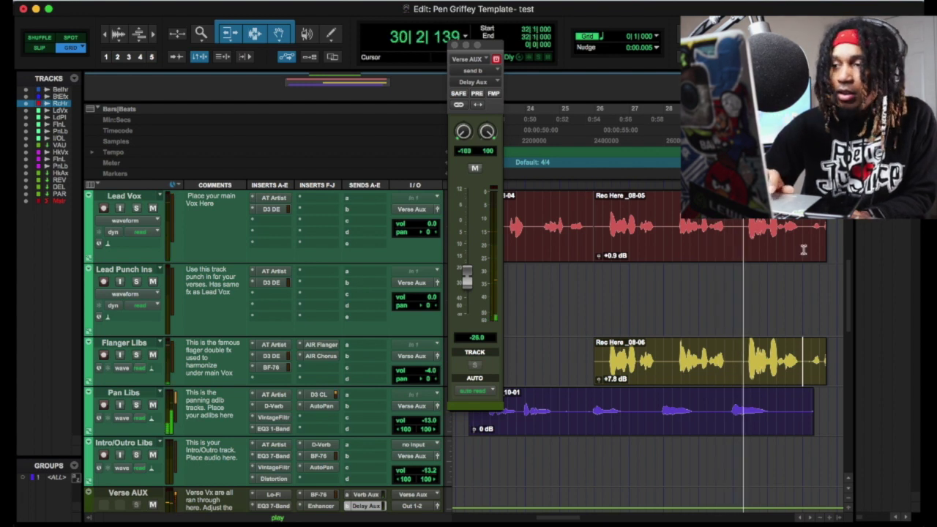
- Trim the ends of the Flanger Libs clip and the second Lead Vox clip to 32|1|000 and stop playback
{"action": "key", "text": "s"}
{"action": "left_click", "coordinate": [803, 221]}
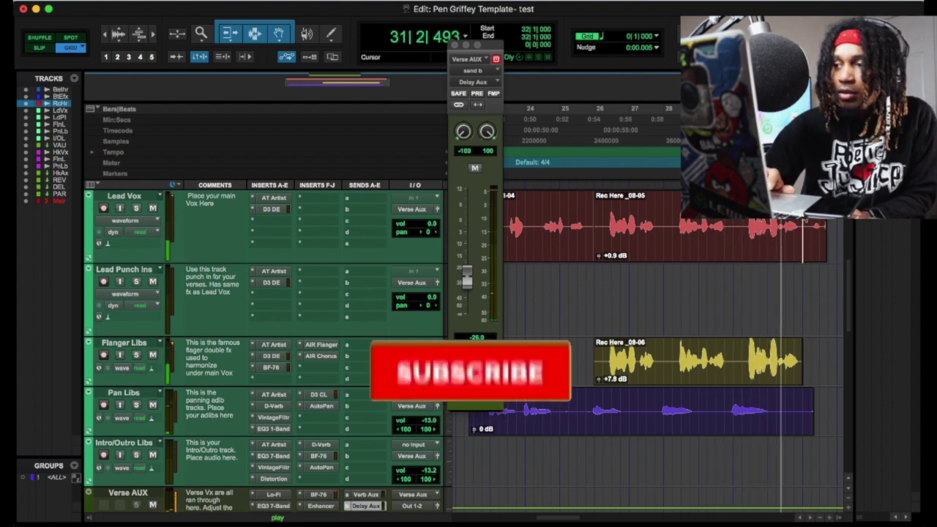
{"action": "key", "text": "s"}
{"action": "key", "text": "r"}
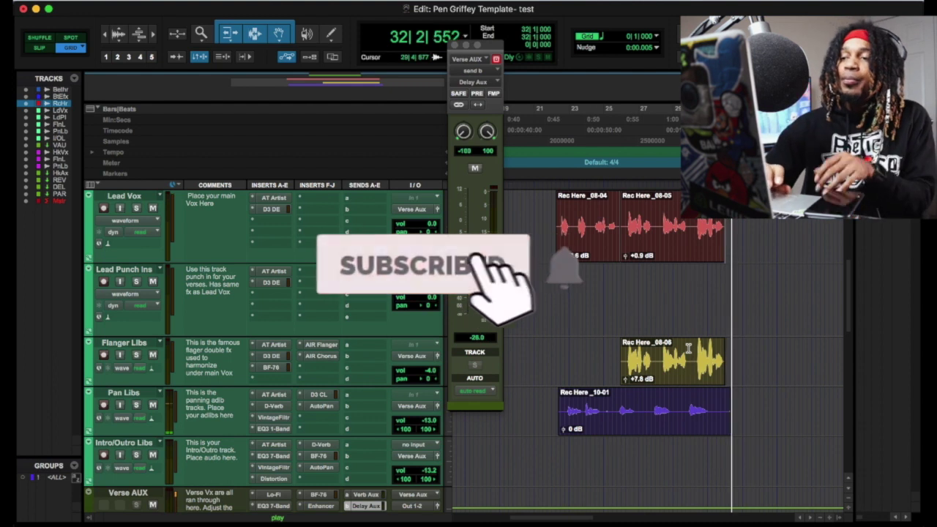
{"action": "key", "text": "space"}
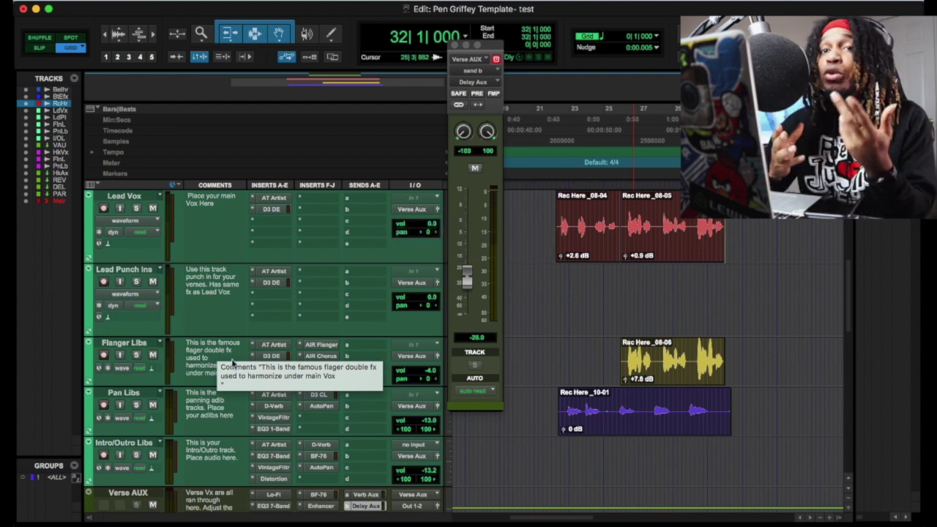
- Select the Flanger Libs track followed by the Pan Libs track, and look over the template's tracks up to Beat here
{"action": "left_click", "coordinate": [133, 344]}
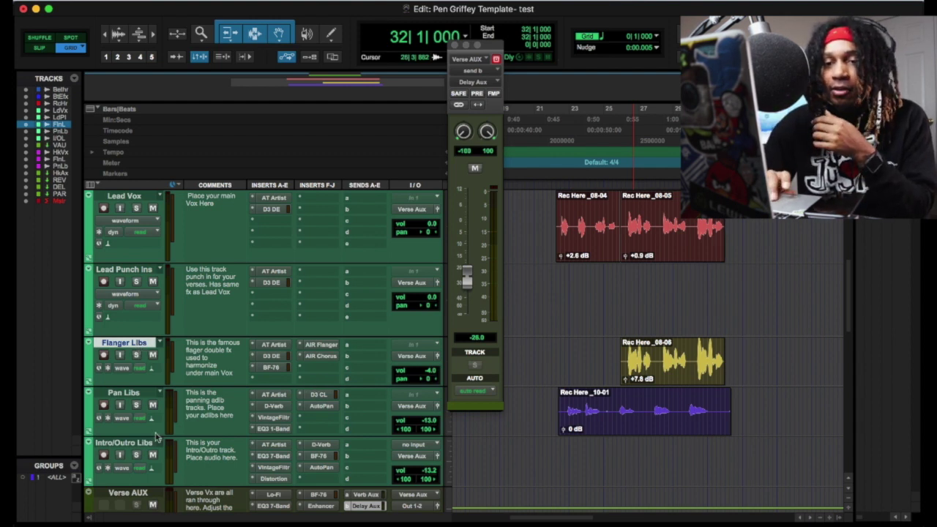
{"action": "left_click", "coordinate": [133, 395]}
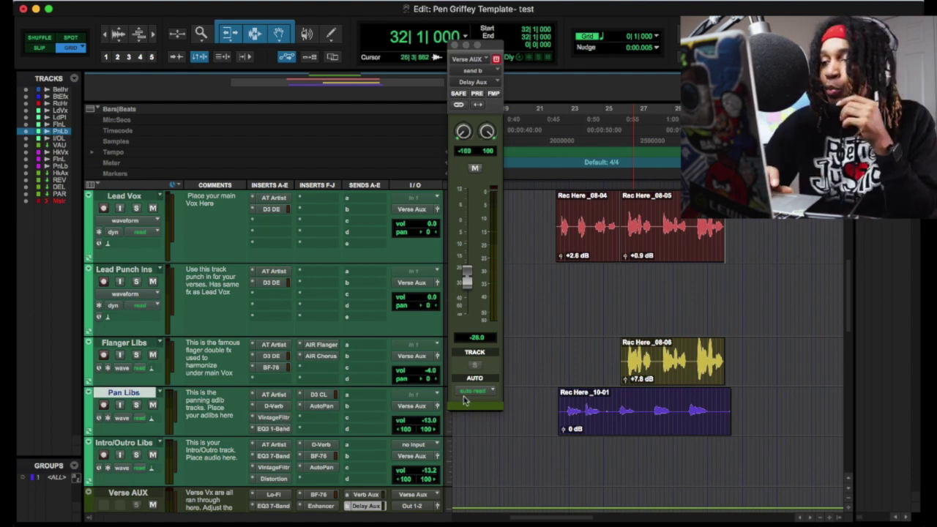
{"action": "scroll", "coordinate": [593, 370], "scroll_direction": "up", "scroll_amount": 3}
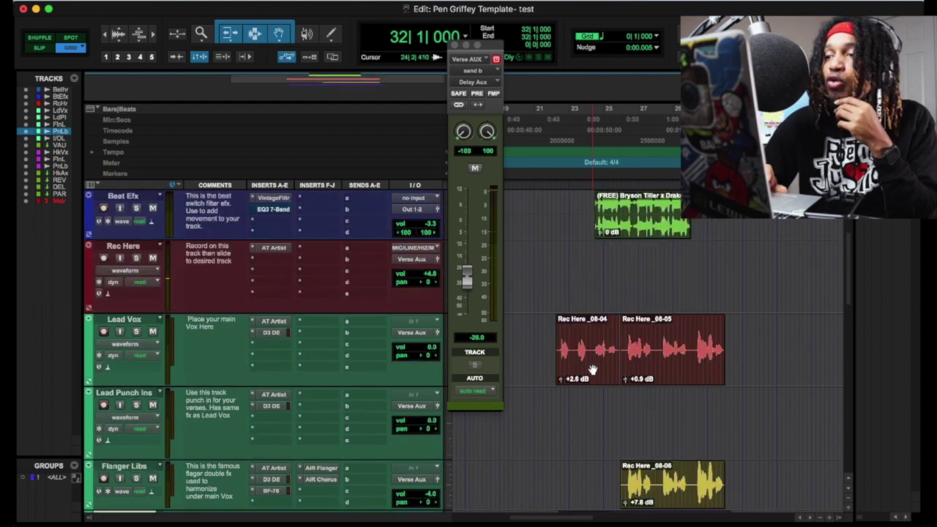
{"action": "scroll", "coordinate": [593, 370], "scroll_direction": "down", "scroll_amount": 15}
{"action": "scroll", "coordinate": [592, 370], "scroll_direction": "up", "scroll_amount": 18}
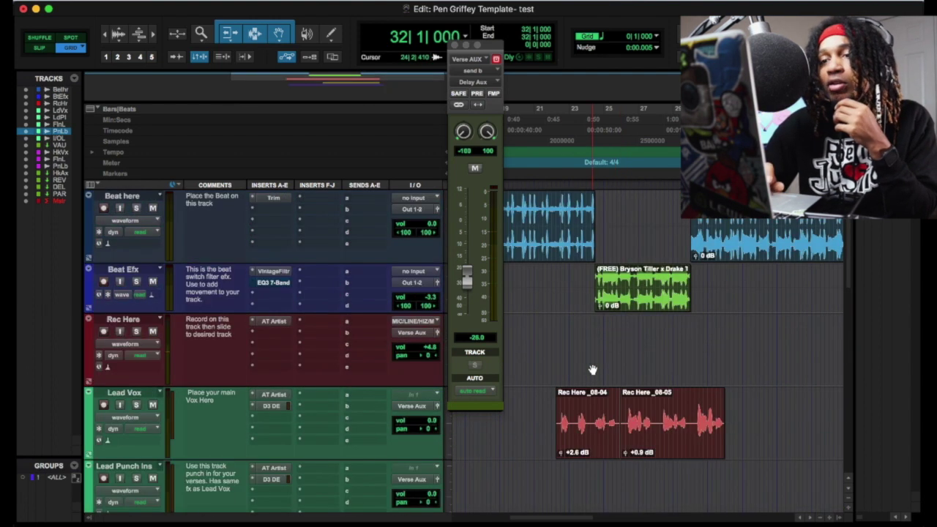